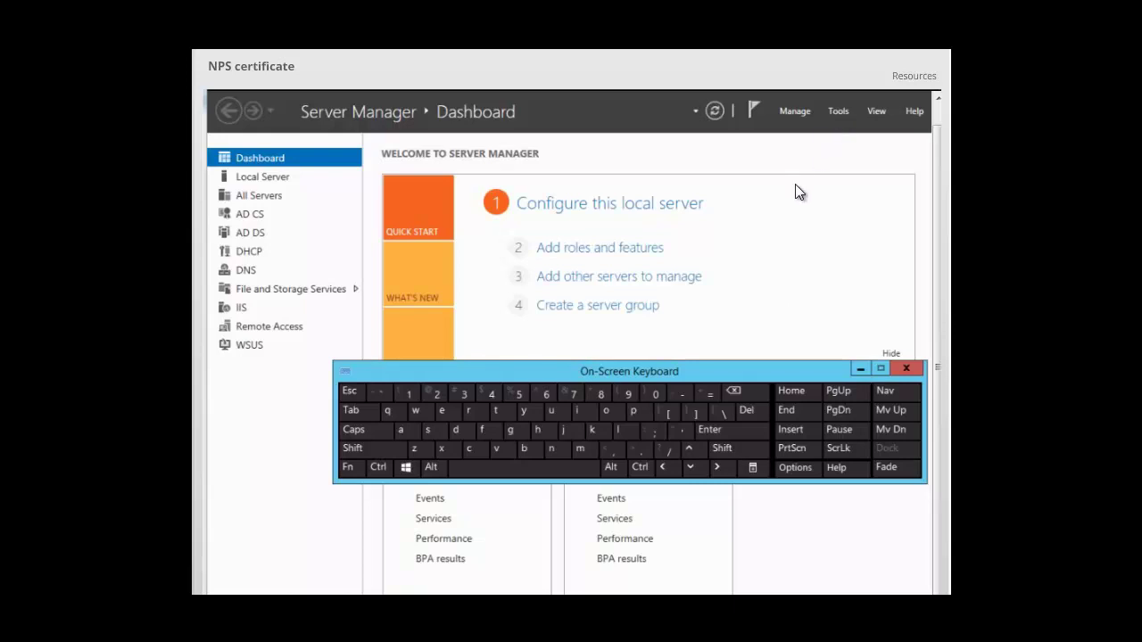
Step: Run mmc from the Start menu's Run dialog to launch an empty console
scroll(794, 184, down, 1)
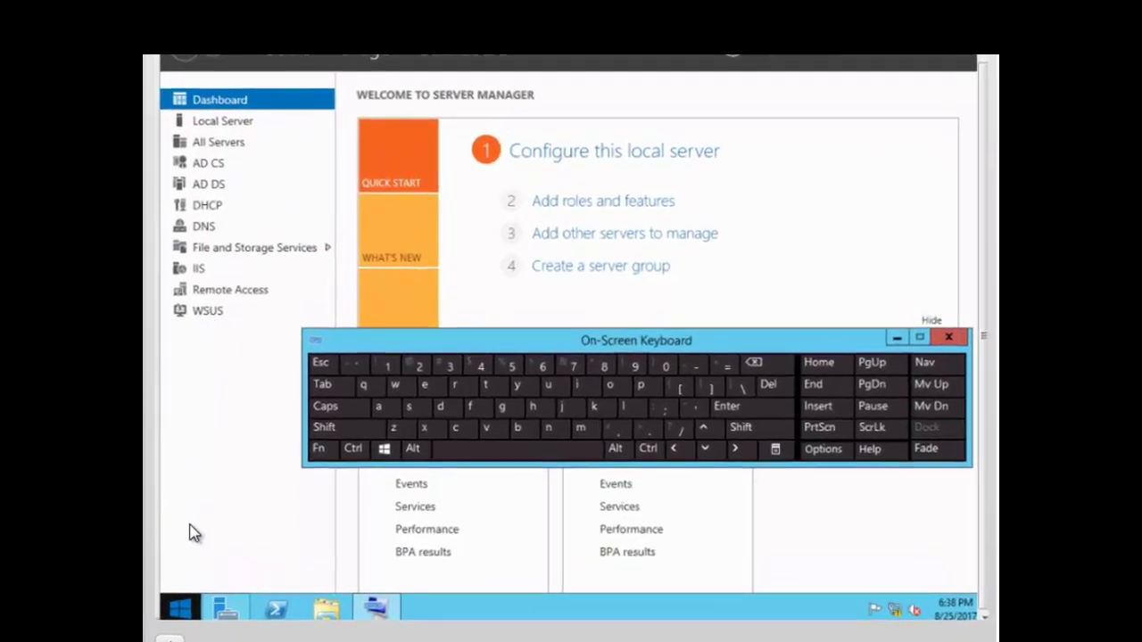
right_click(182, 610)
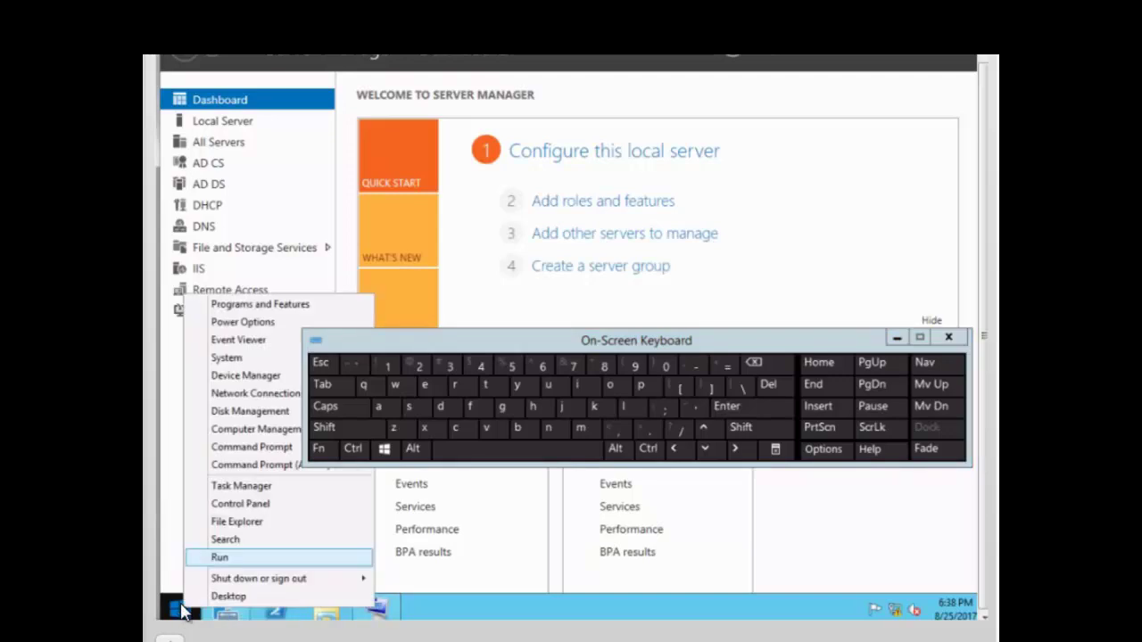
click(220, 557)
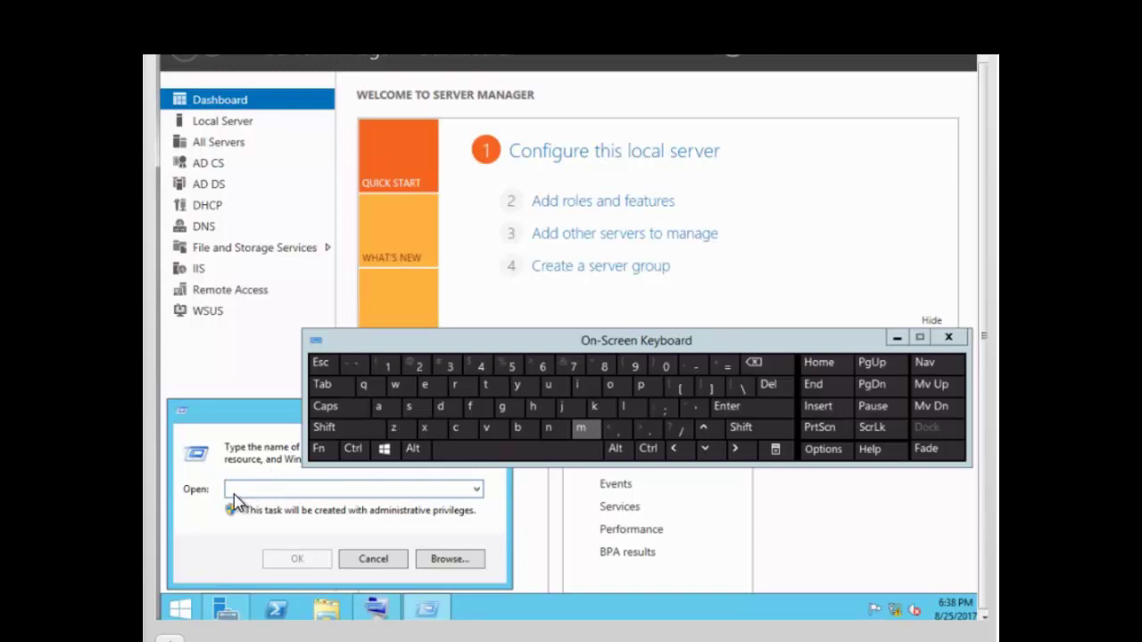
click(582, 430)
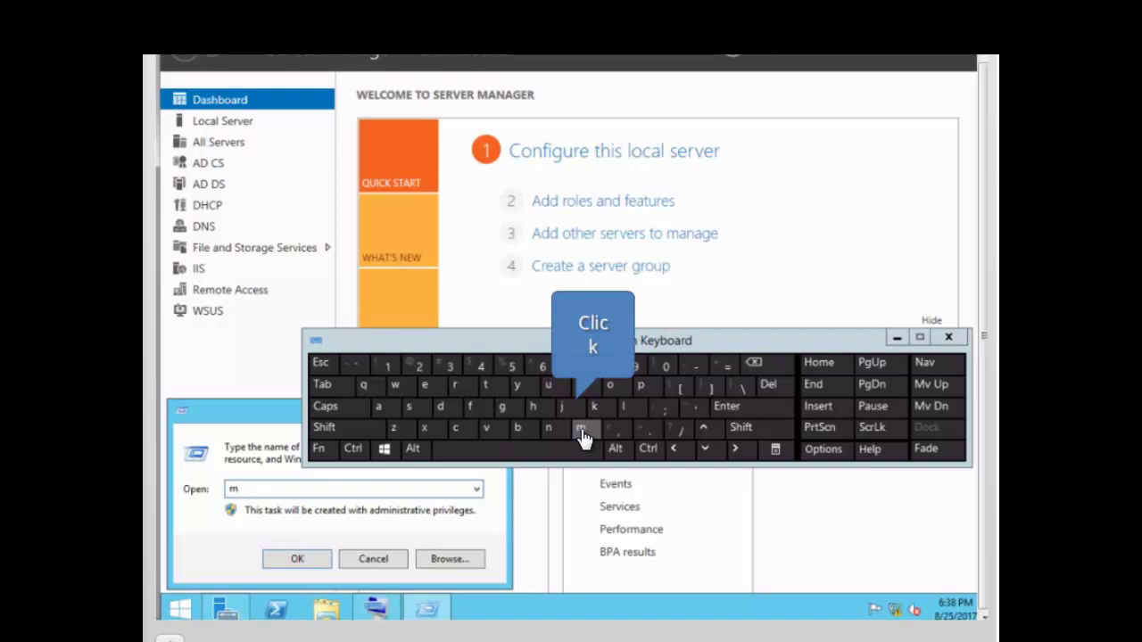
click(582, 431)
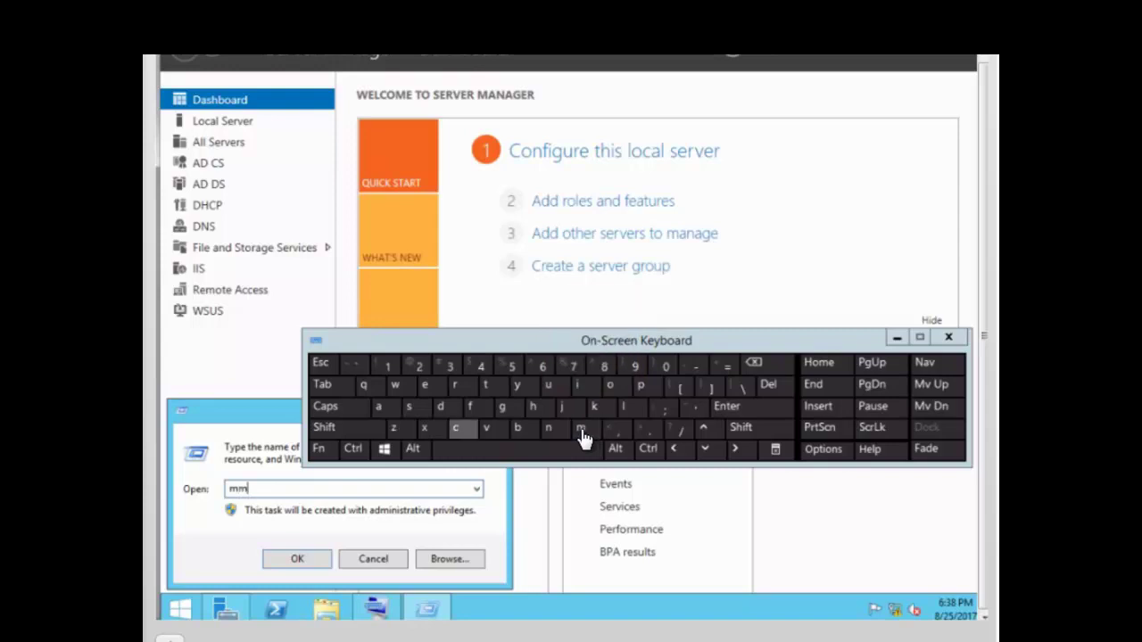
click(459, 431)
click(300, 562)
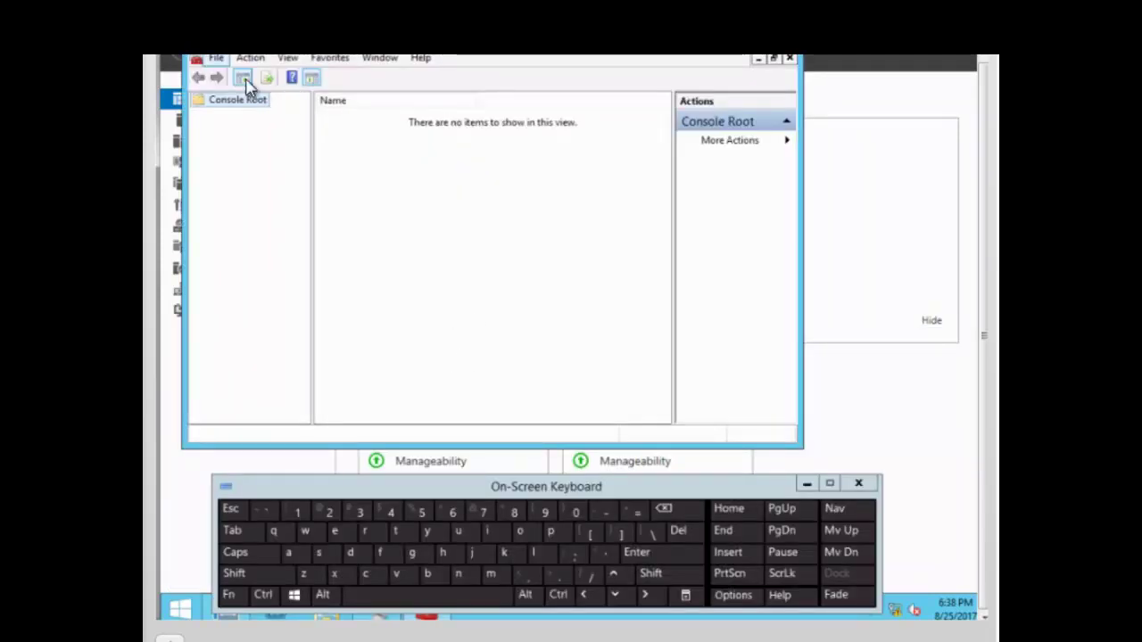
Step: Add the Certificate Templates snap-in through File > Add/Remove Snap-in
click(217, 59)
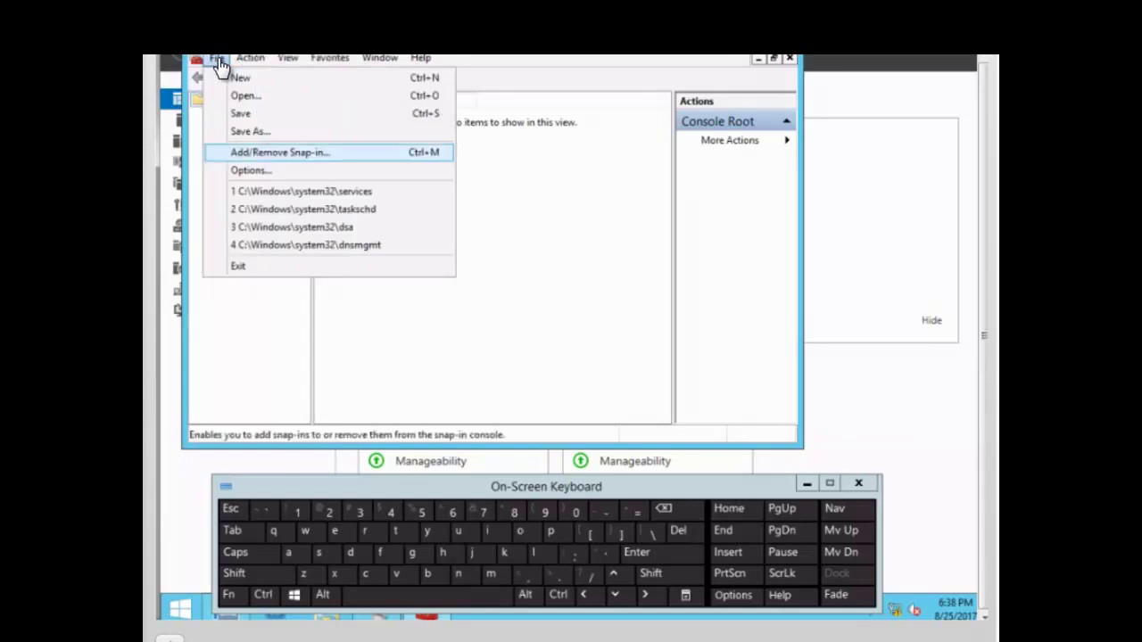
click(256, 162)
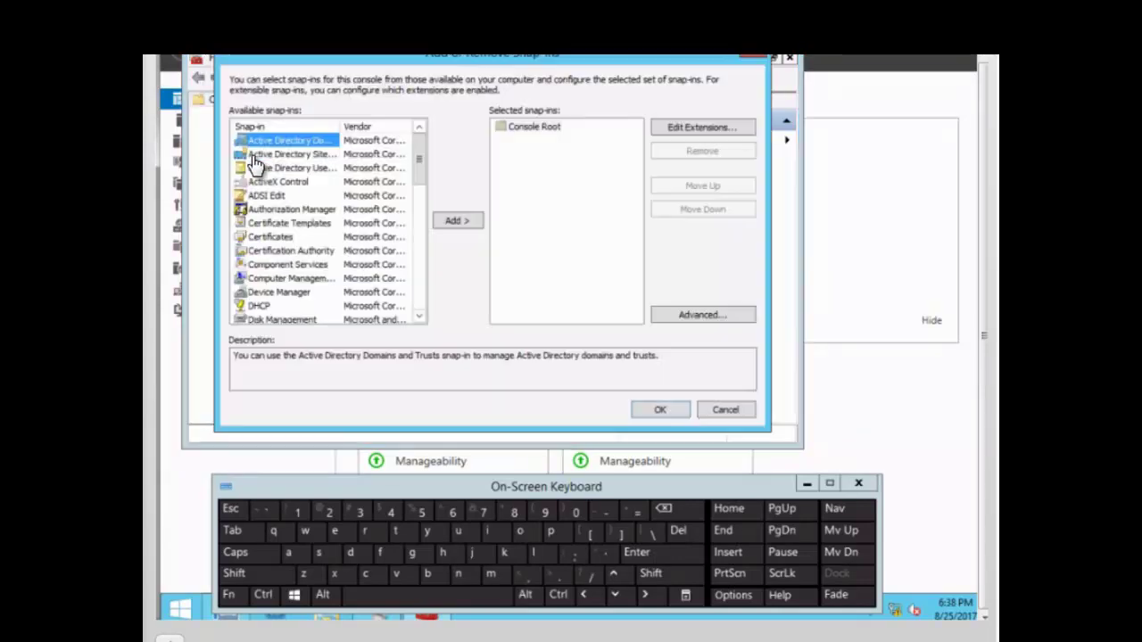
click(298, 225)
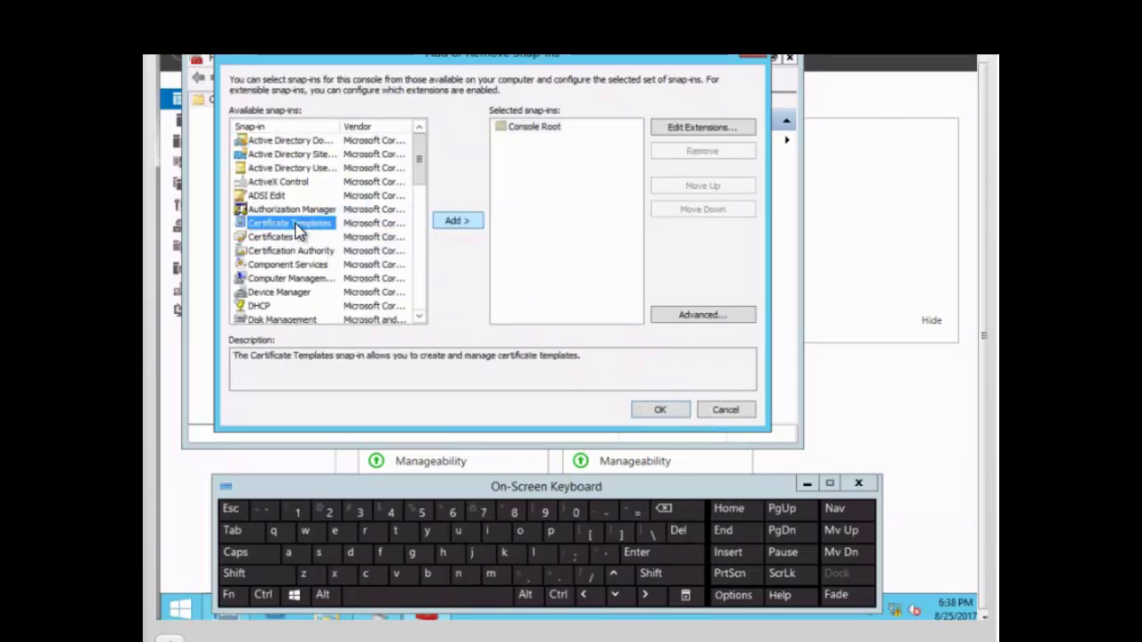
click(457, 225)
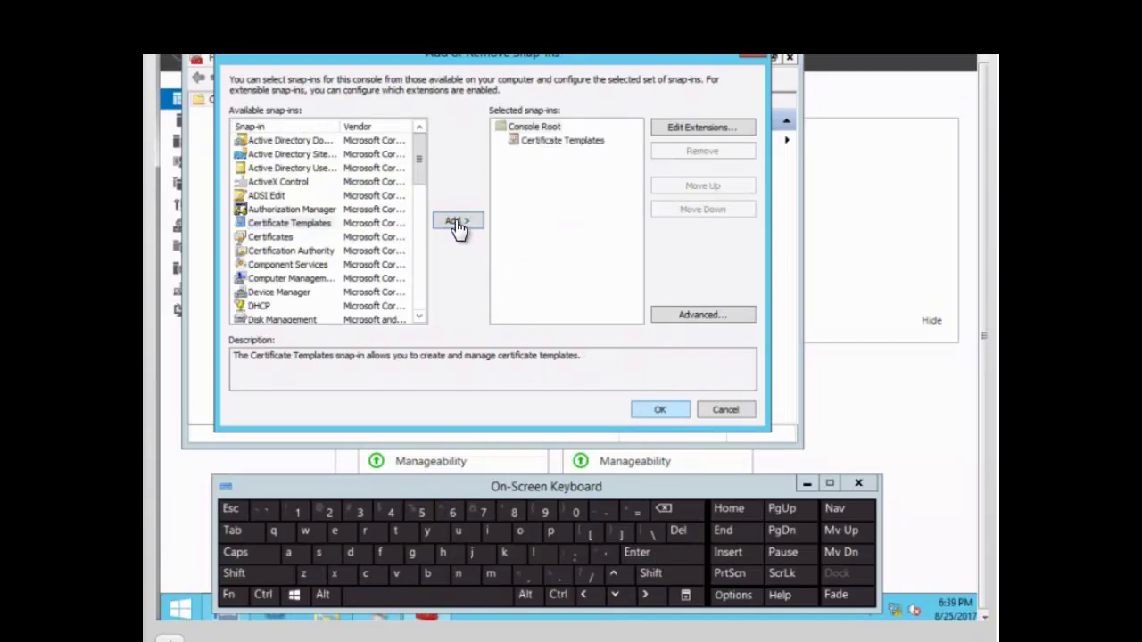
click(661, 412)
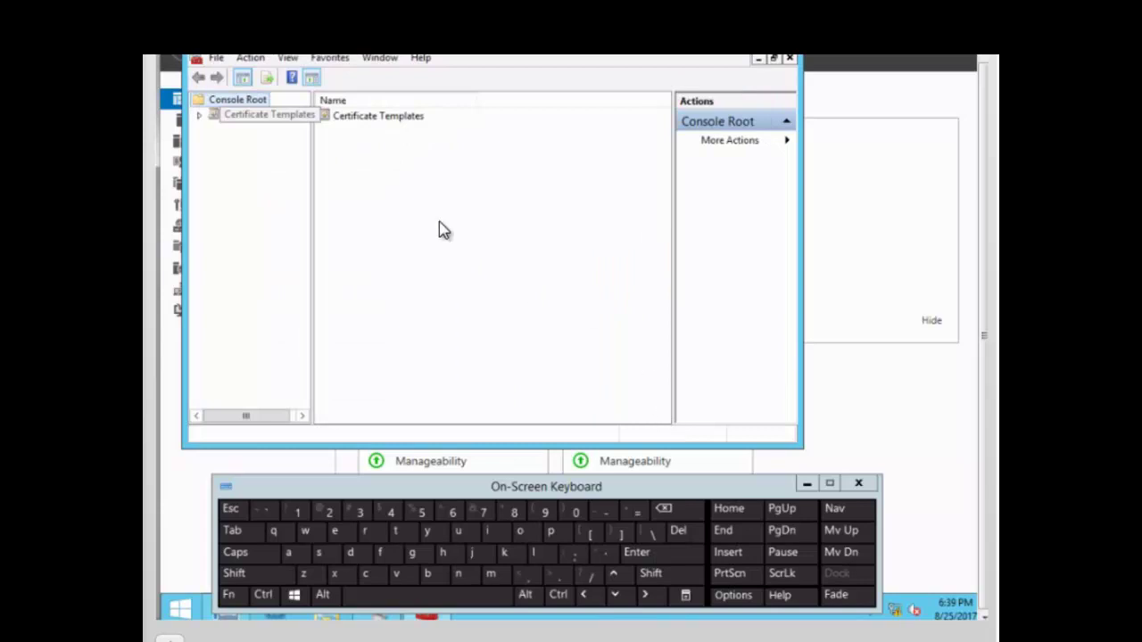
Step: Show the domain's 35 certificate templates and bring up RAS and IAS Server's context menu
click(264, 117)
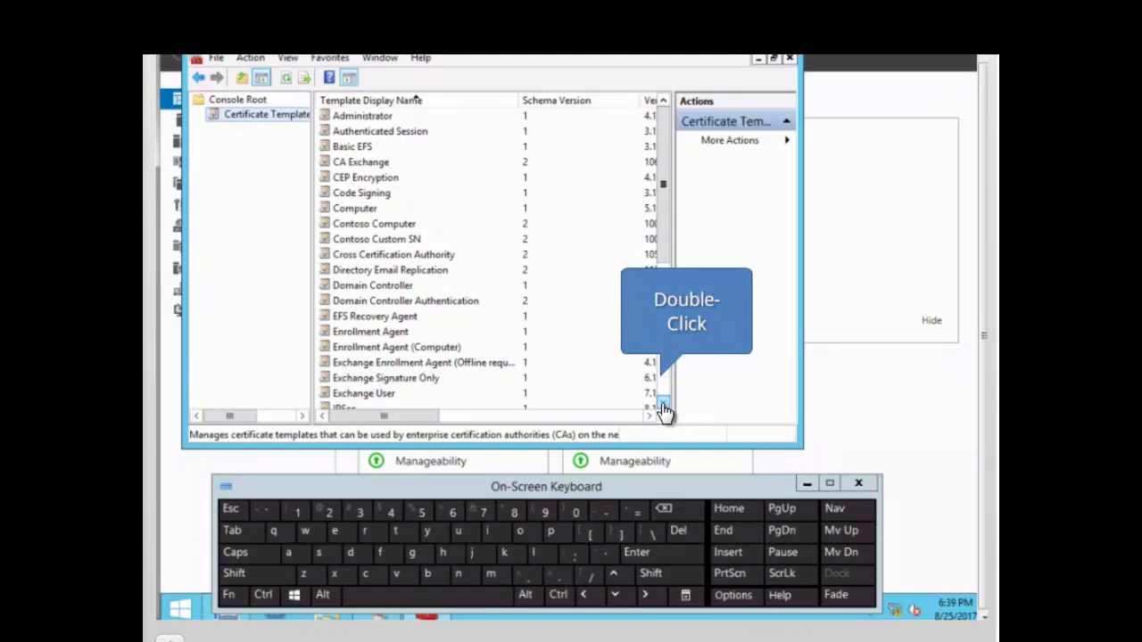
scroll(663, 410, down, 4)
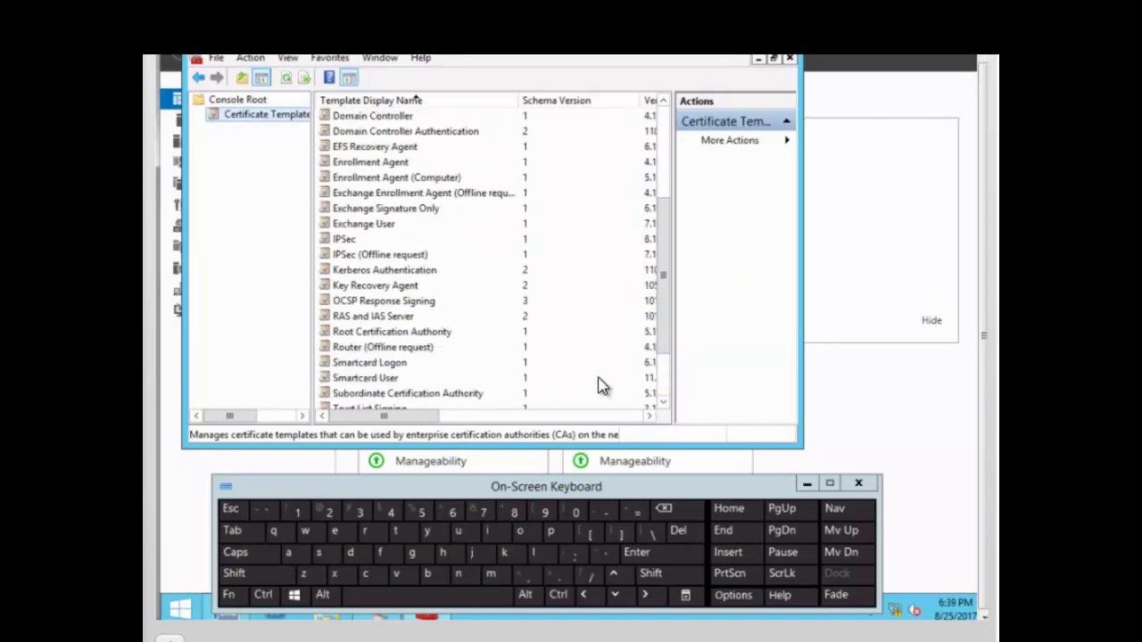
click(380, 321)
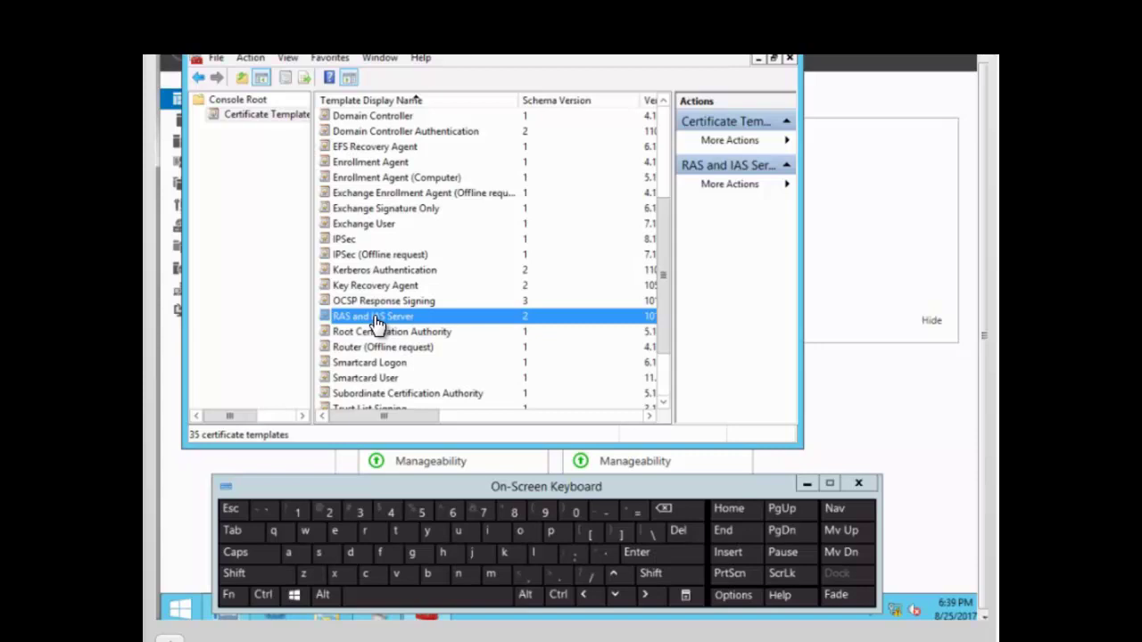
right_click(375, 322)
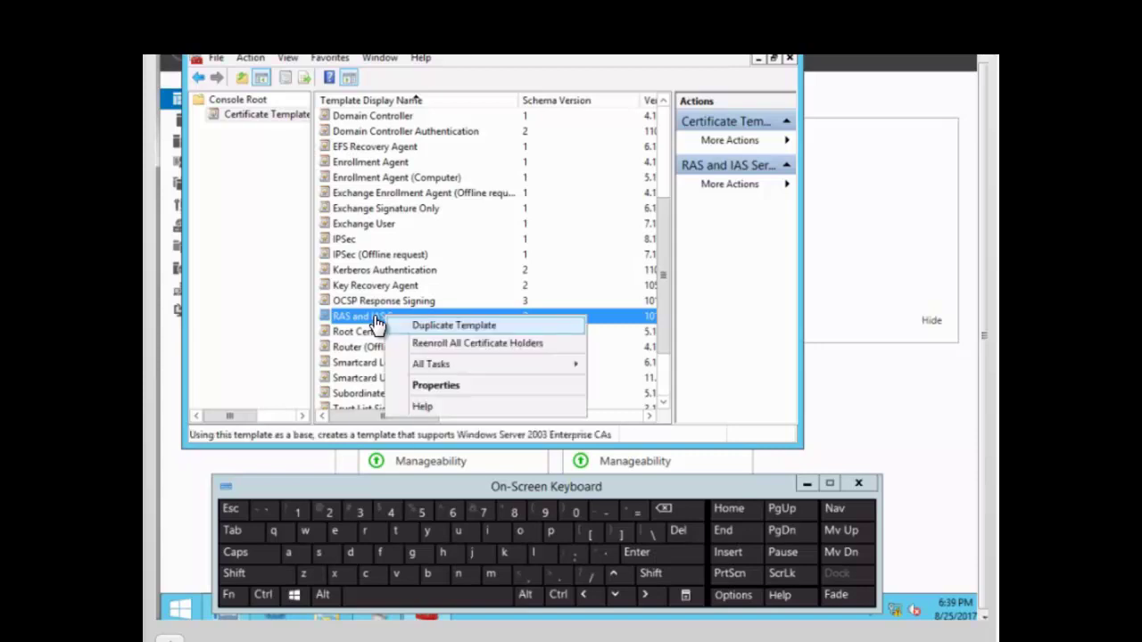
Step: Duplicate RAS and IAS Server for Windows Server 2012 R2 CA and Windows 8.1 recipients
click(439, 328)
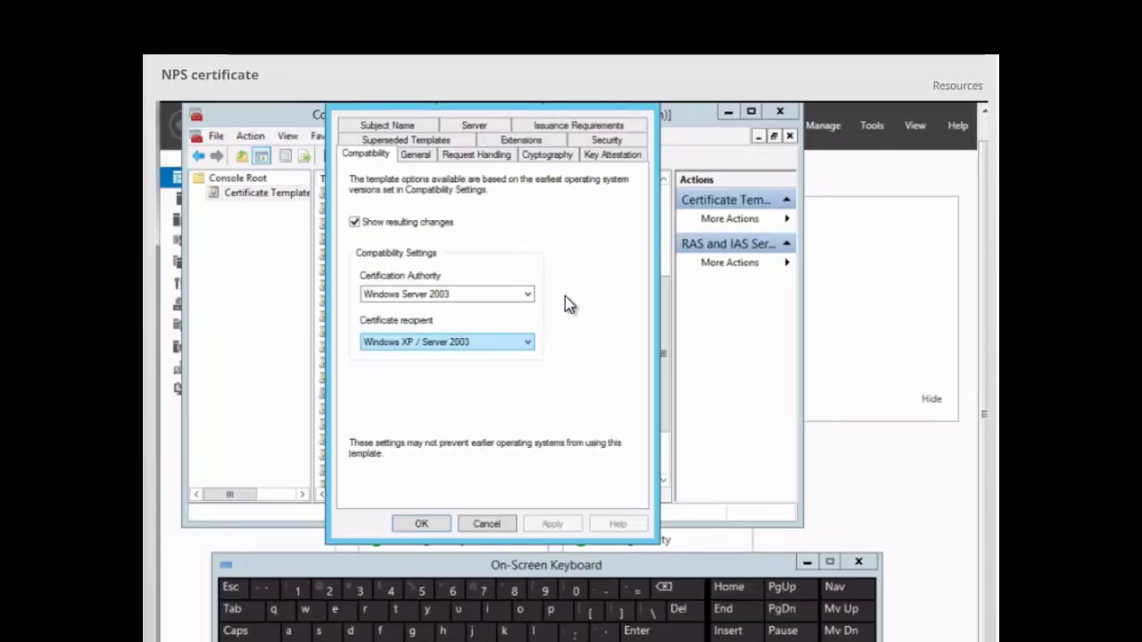
click(526, 346)
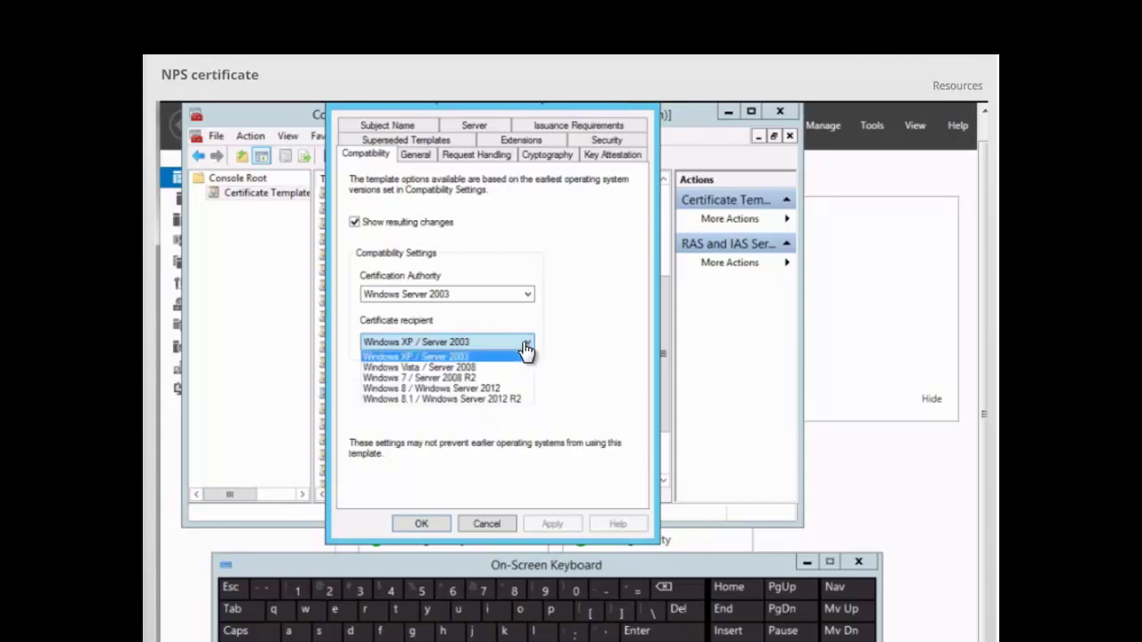
click(489, 401)
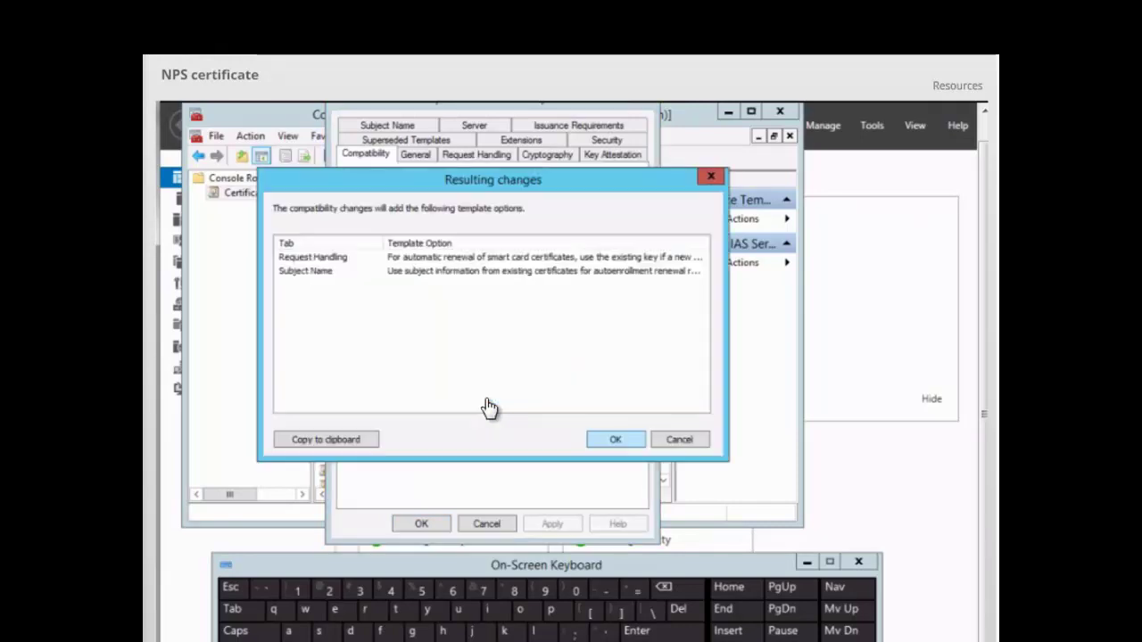
click(603, 440)
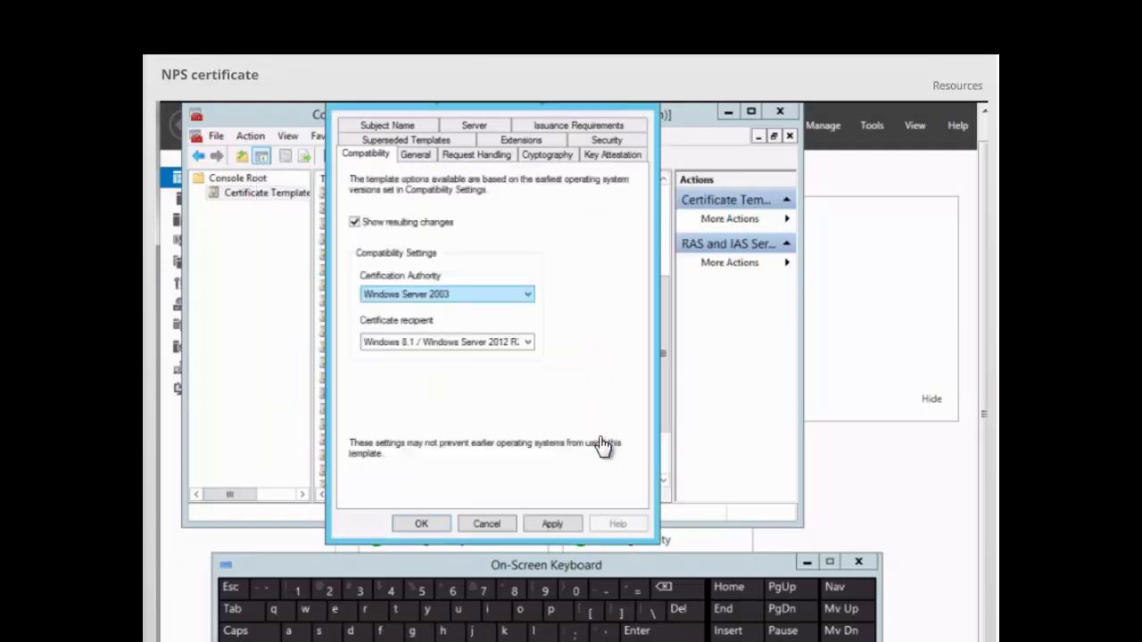
click(528, 298)
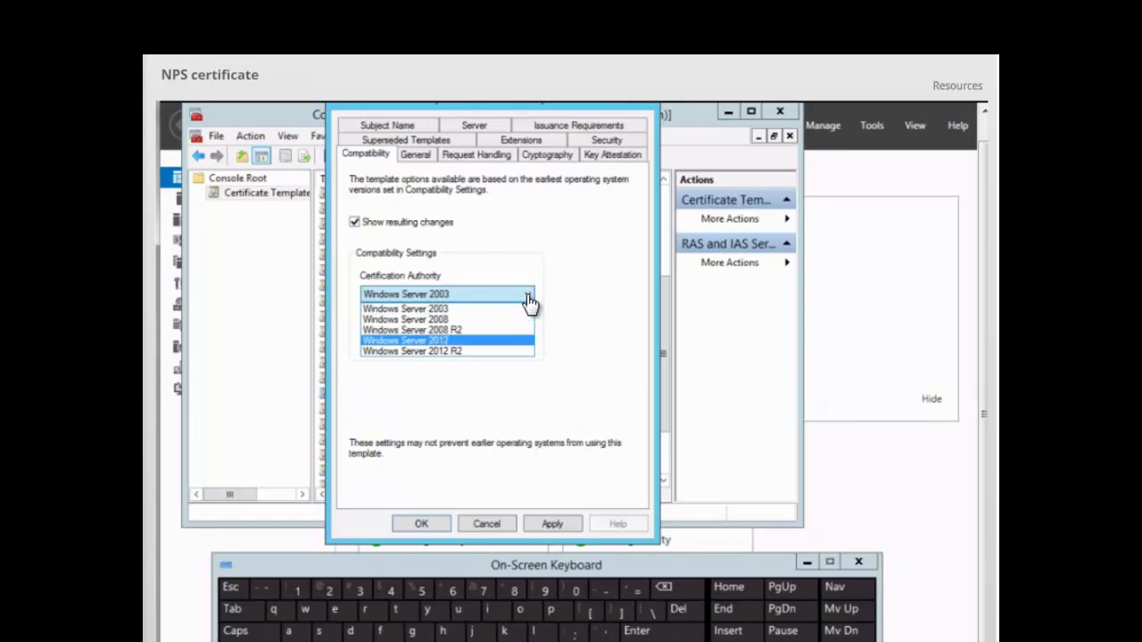
click(448, 353)
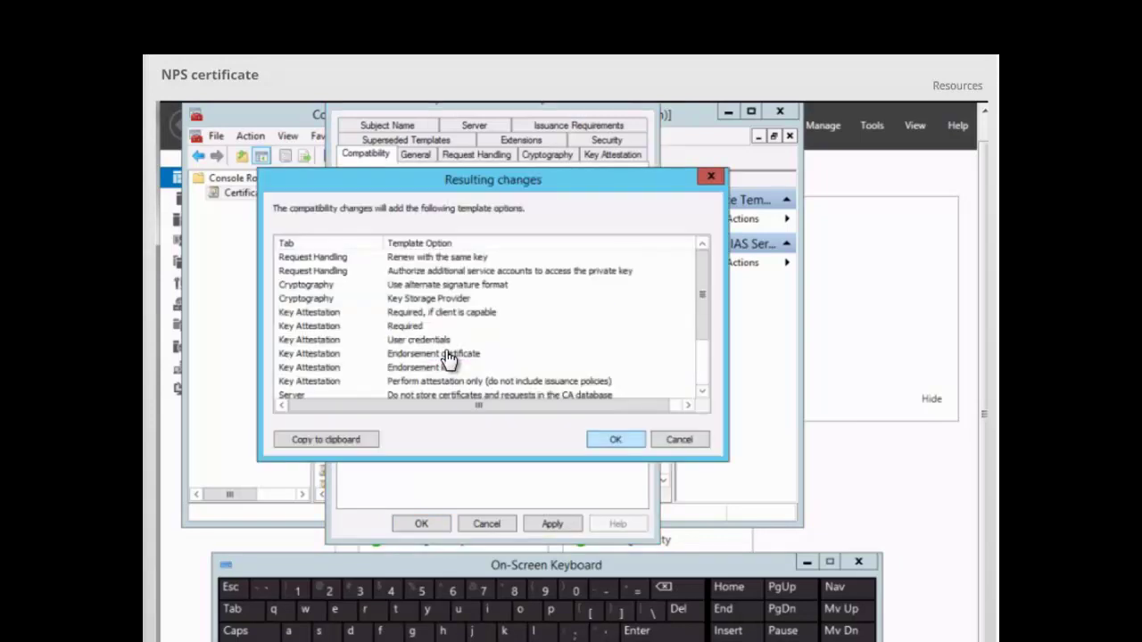
click(614, 442)
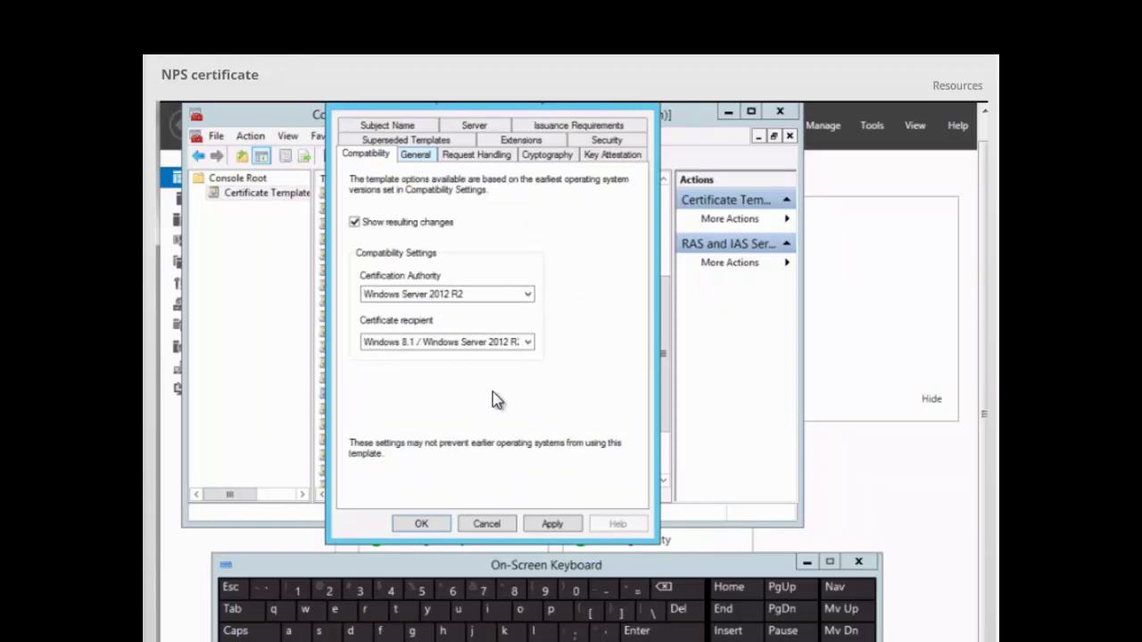
Step: Set the duplicate's display name to 'NPS certificate' on the General tab
click(416, 156)
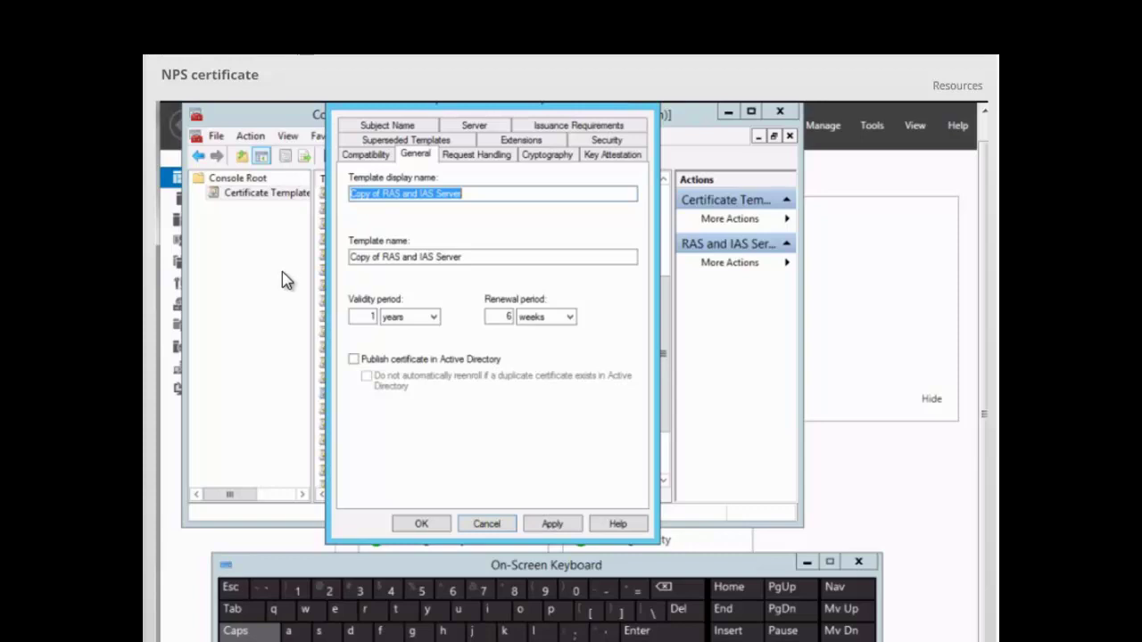
click(235, 631)
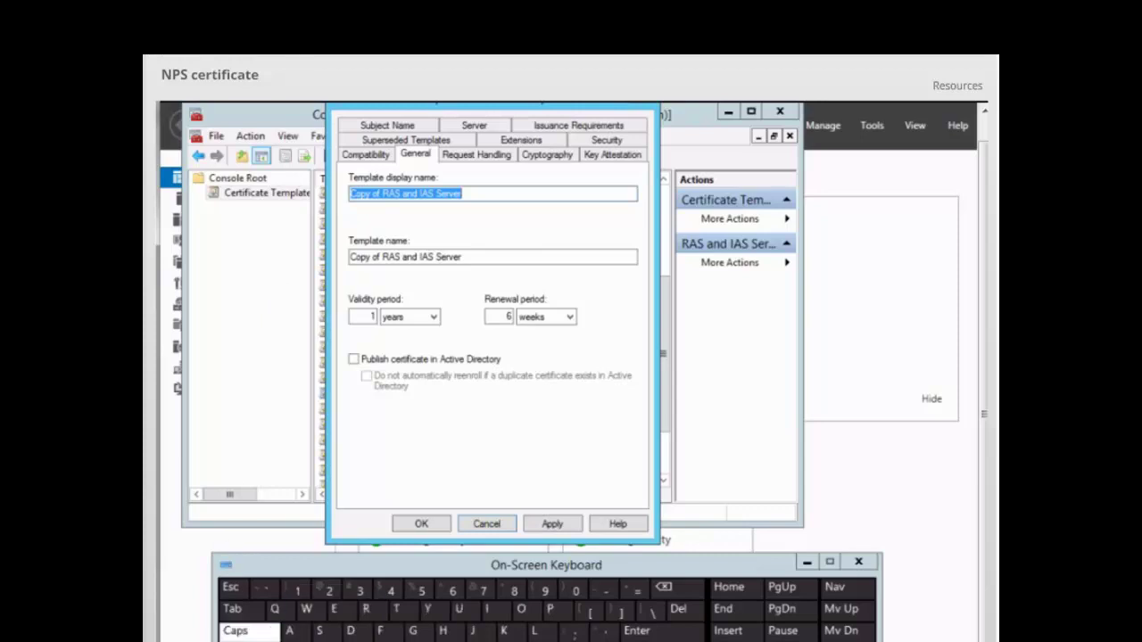
text(N)
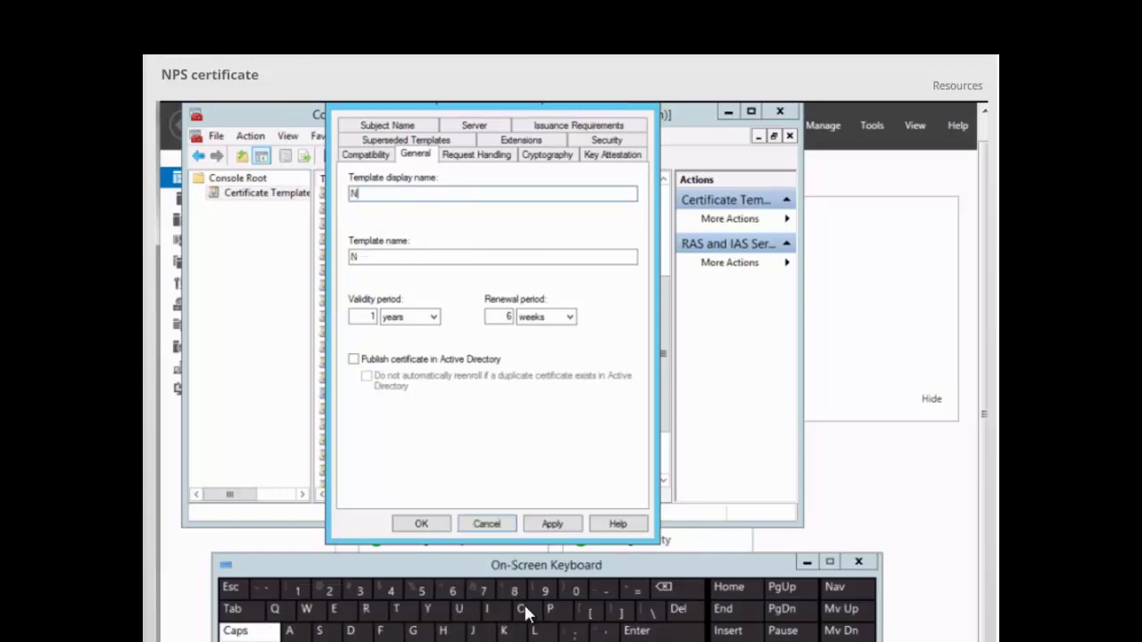
text(PS)
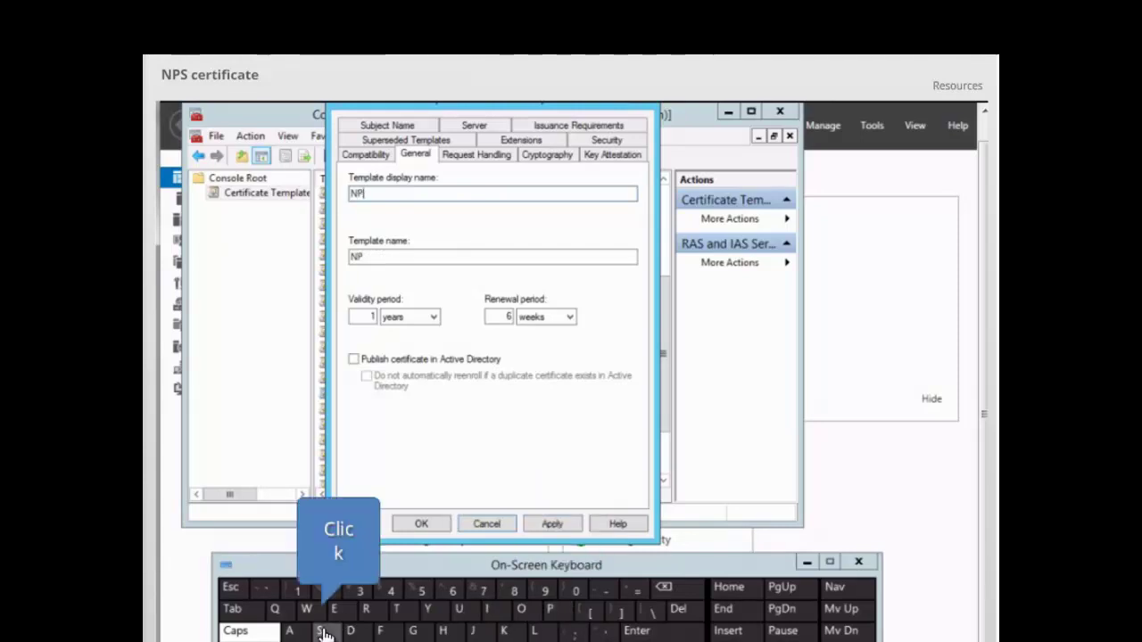
click(236, 632)
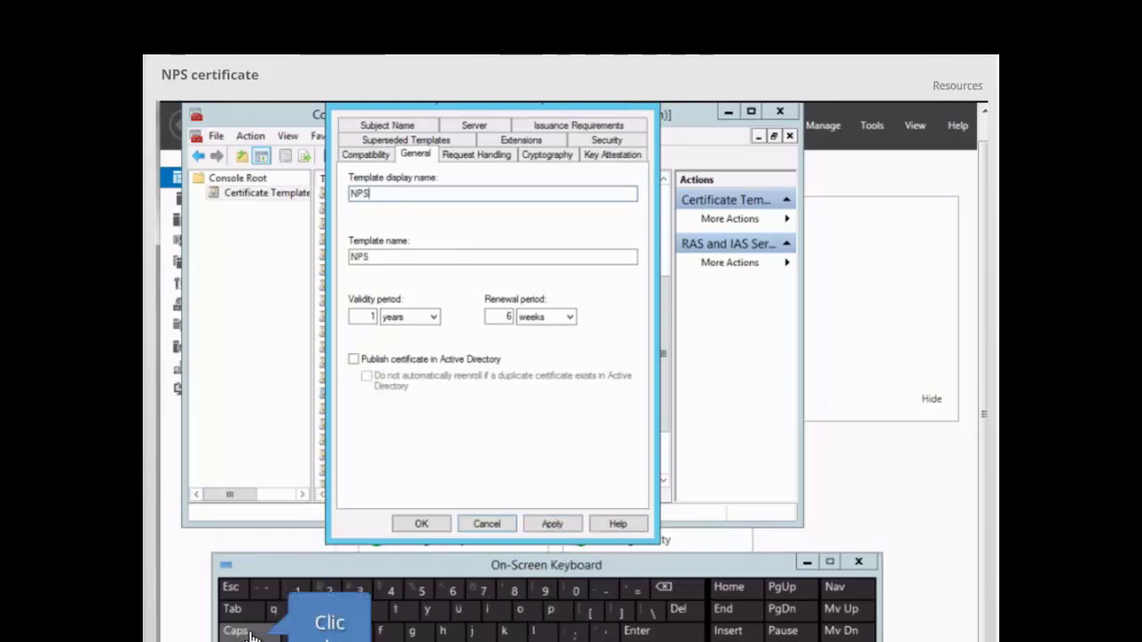
click(357, 630)
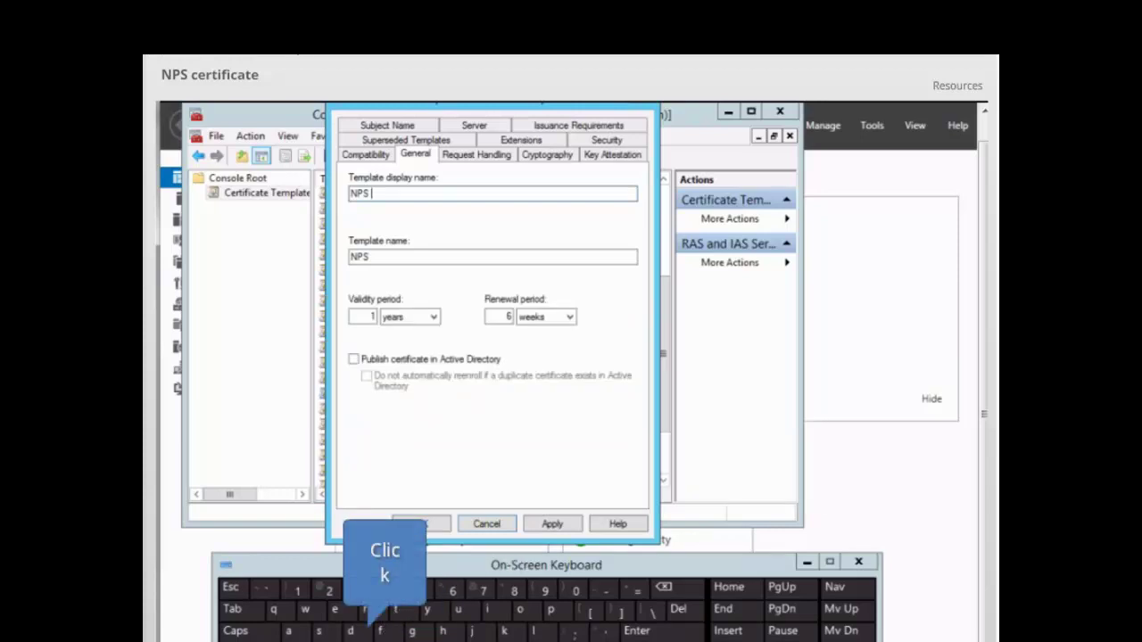
click(379, 629)
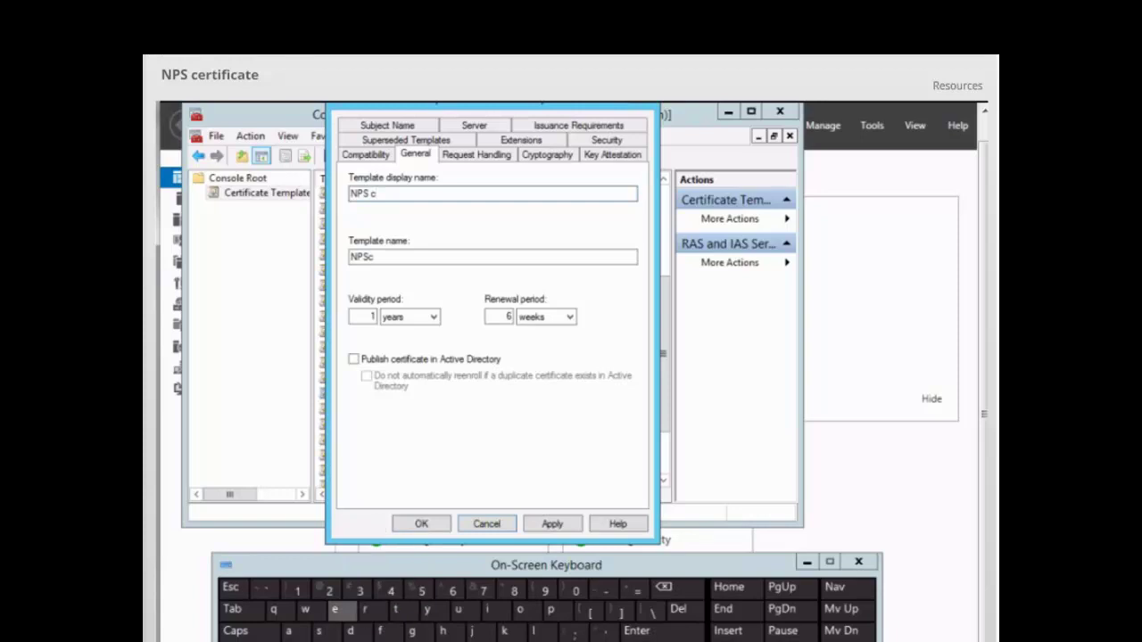
click(335, 610)
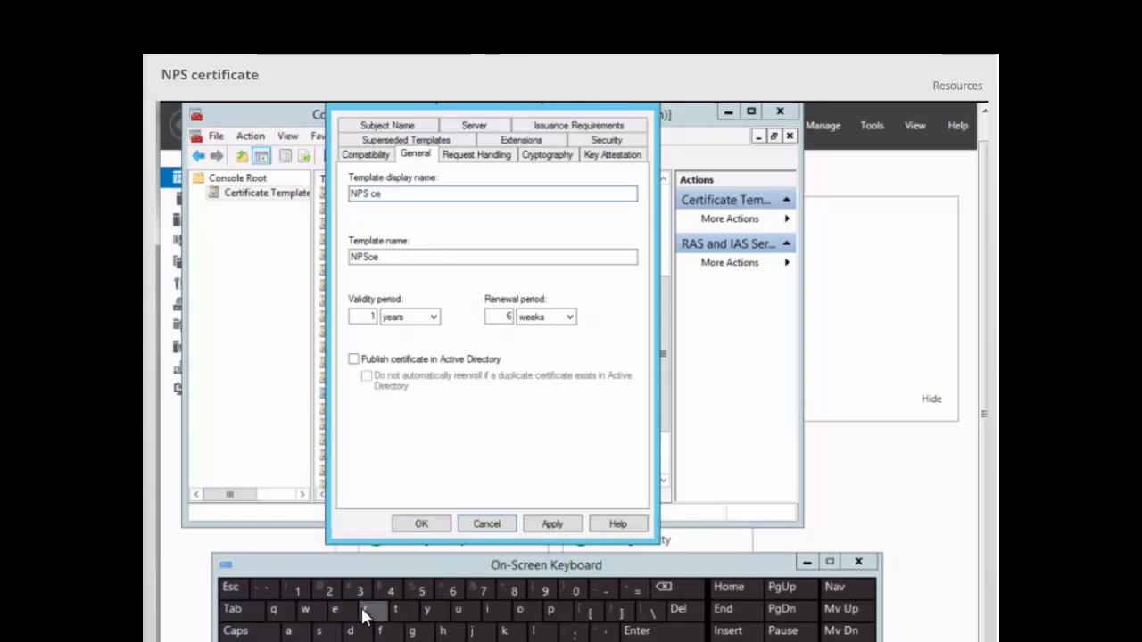
click(364, 612)
click(397, 613)
click(487, 612)
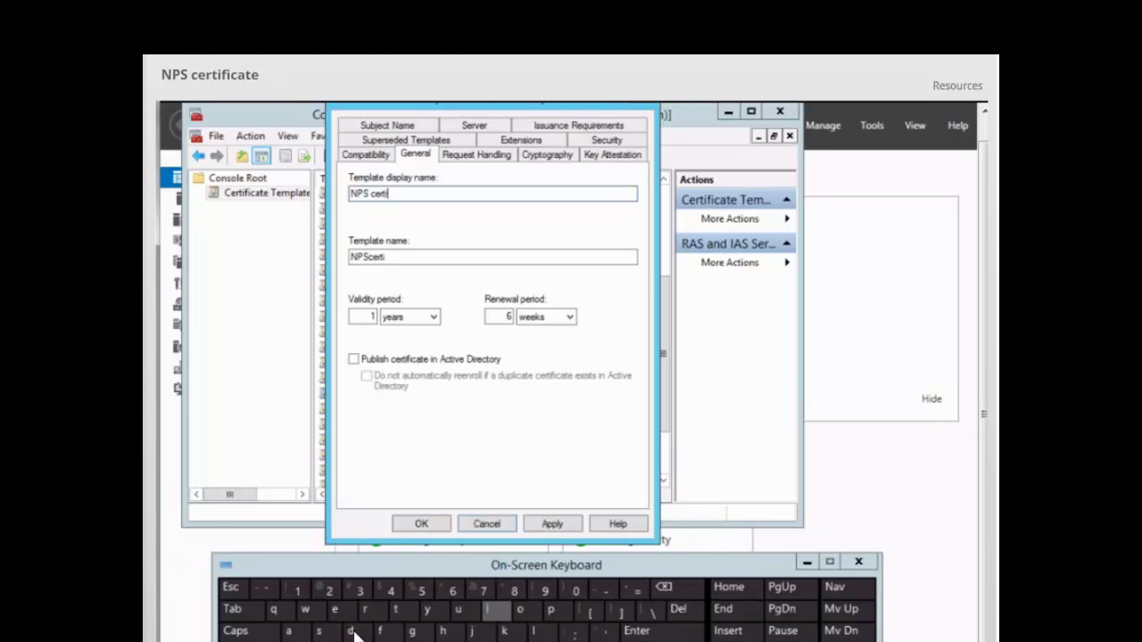
click(379, 631)
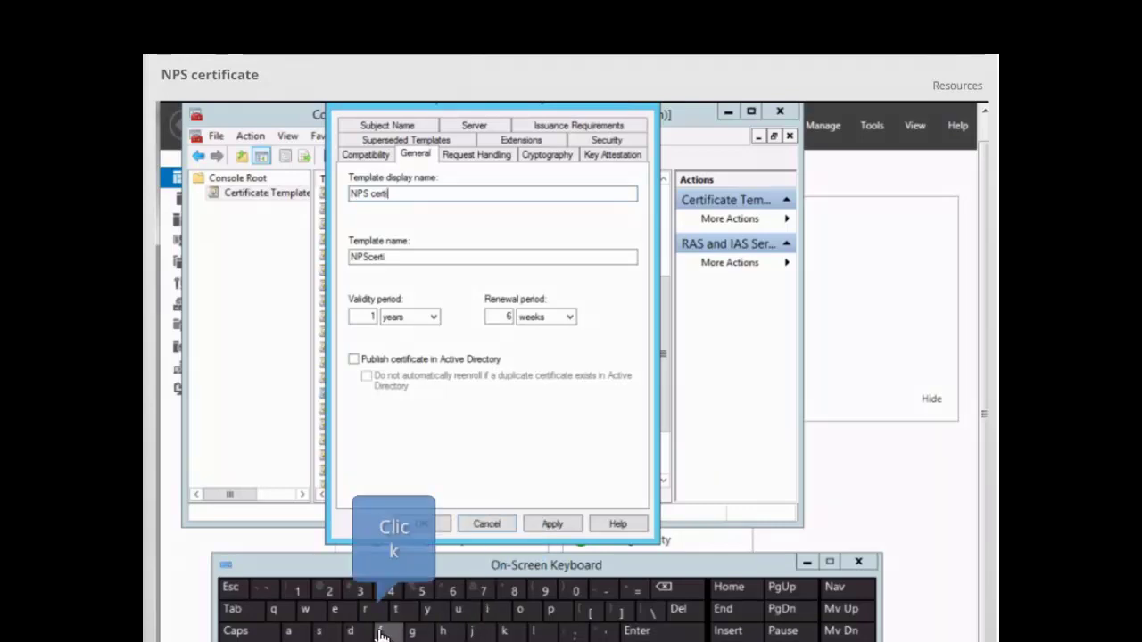
click(489, 613)
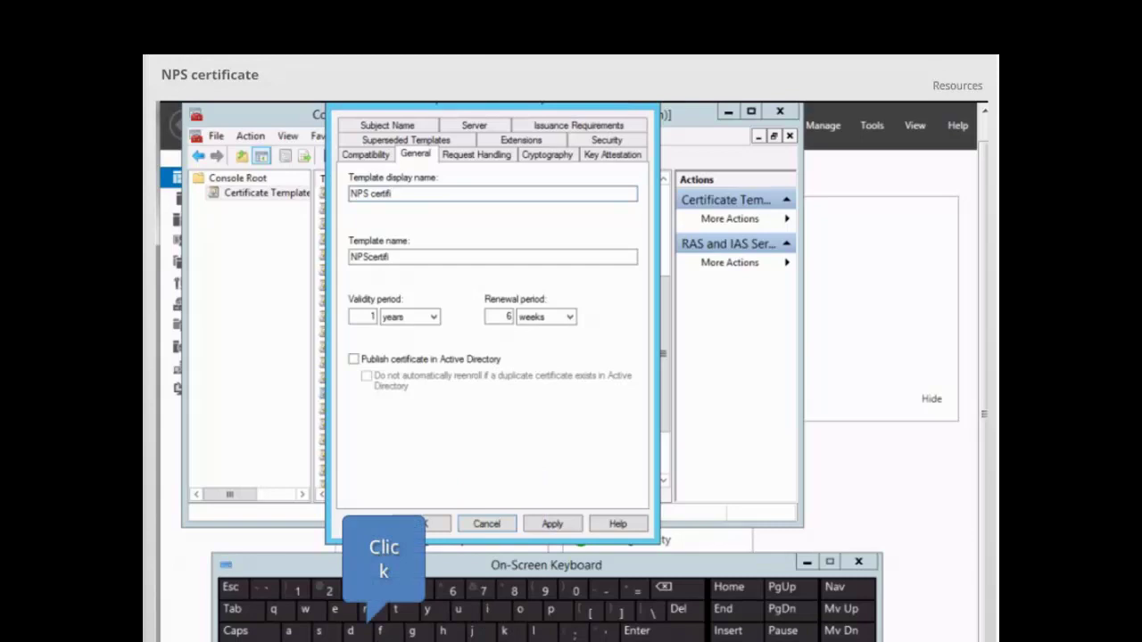
click(364, 641)
click(289, 630)
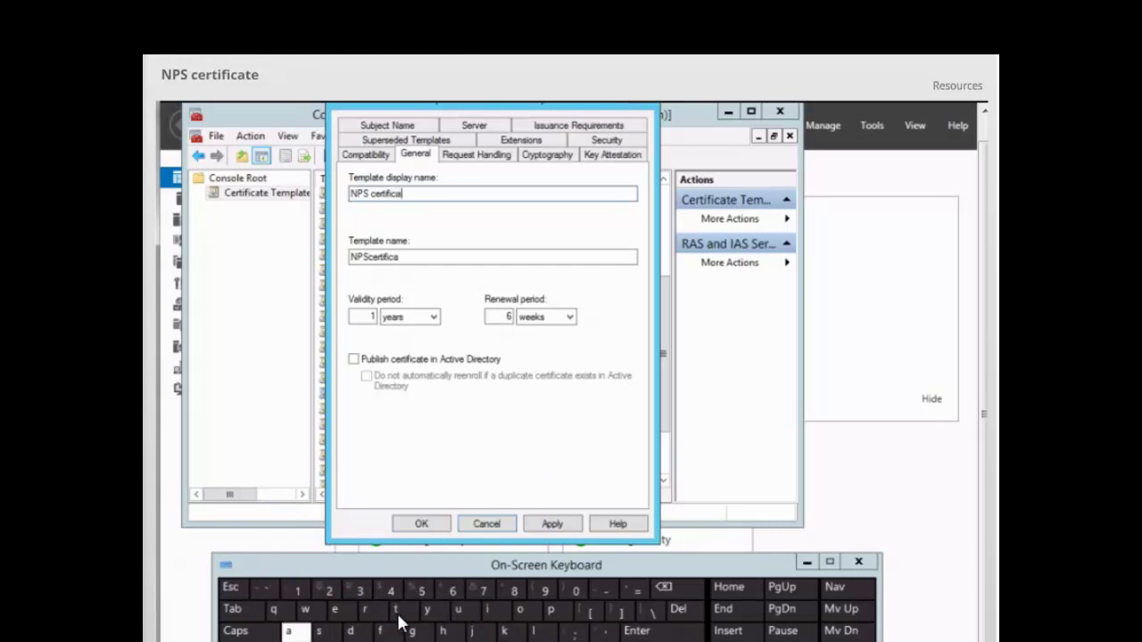
click(397, 612)
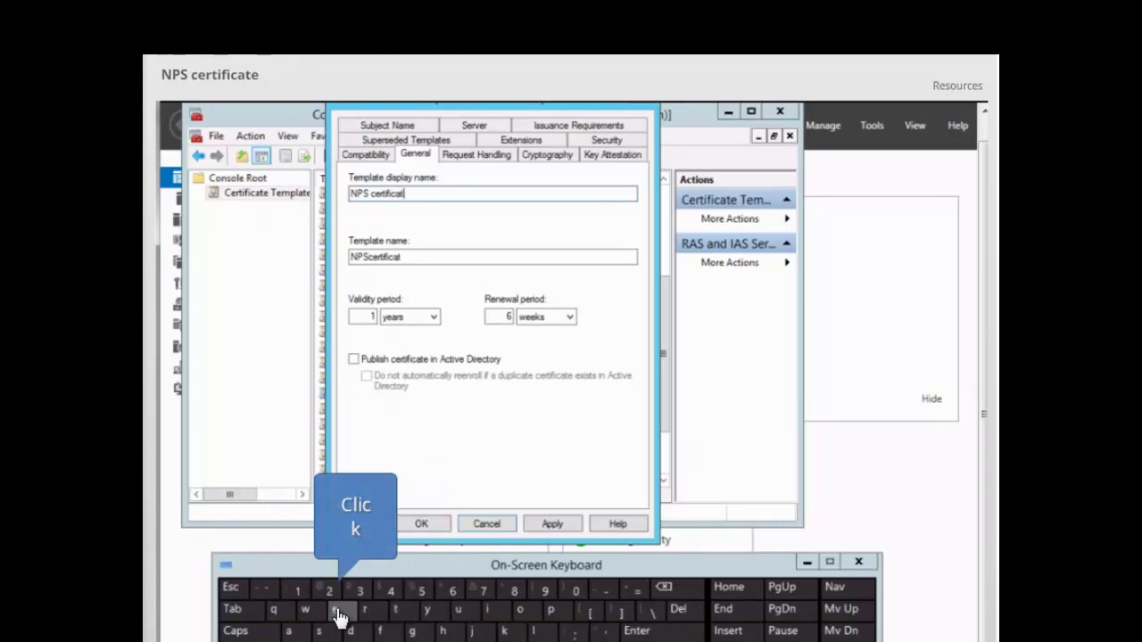
click(339, 613)
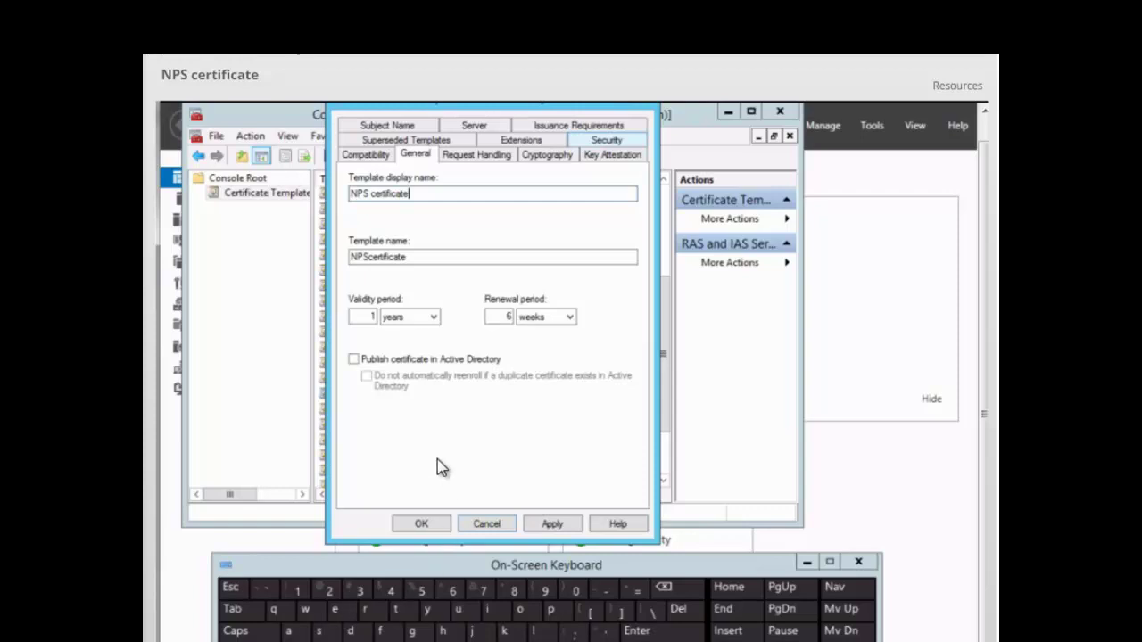
Step: Allow RAS and IAS Servers Read, Enroll and Autoenroll permissions, then save the template
click(615, 143)
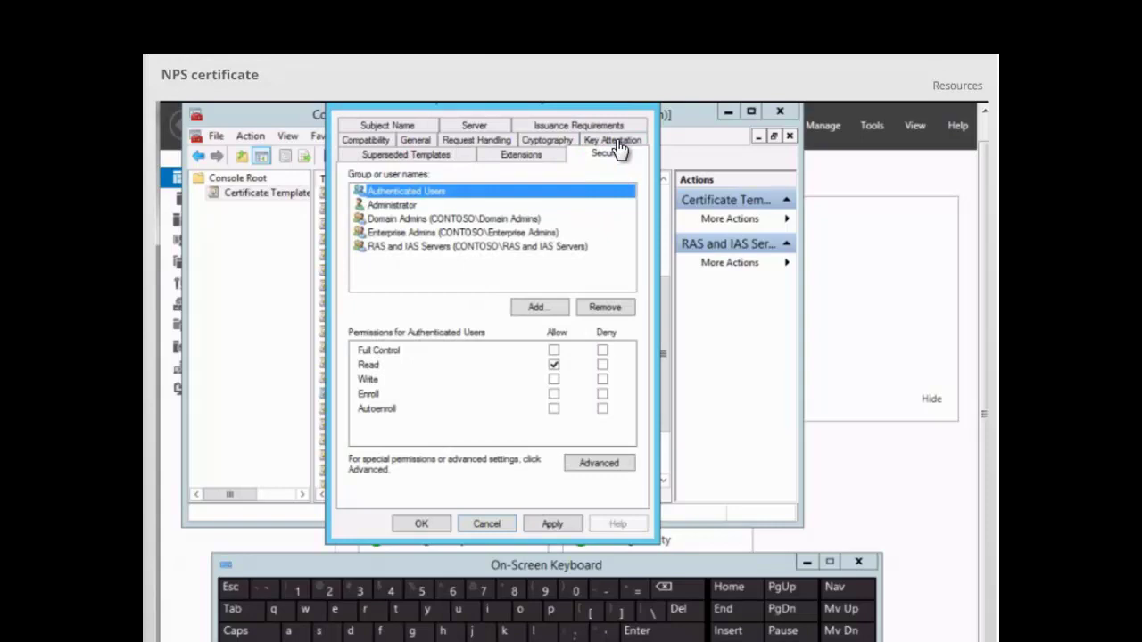
click(376, 250)
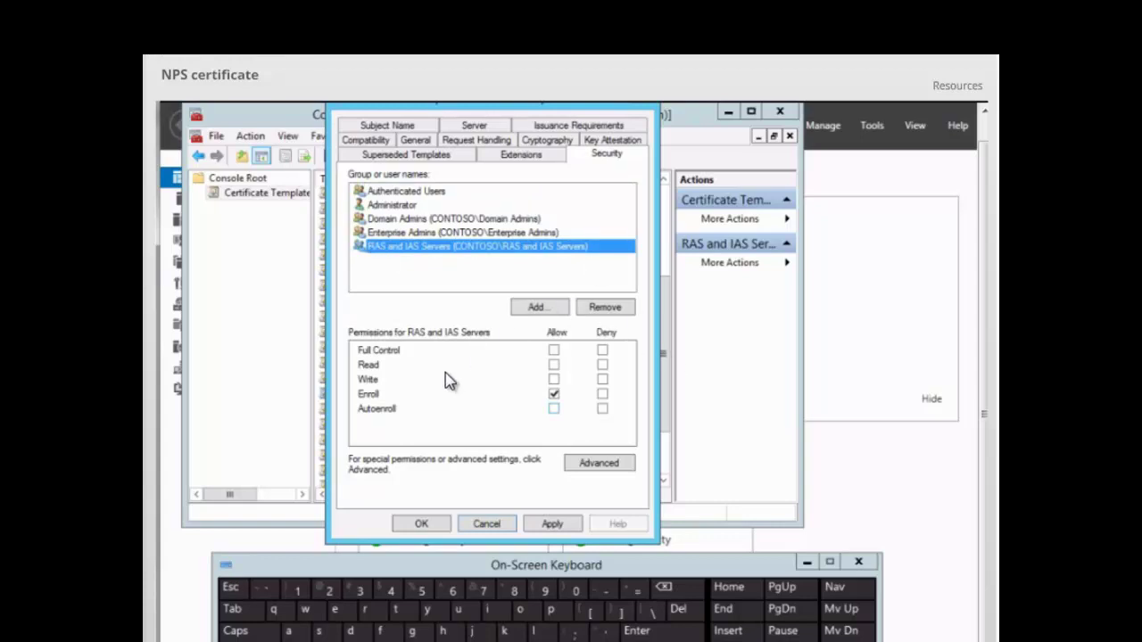
click(553, 409)
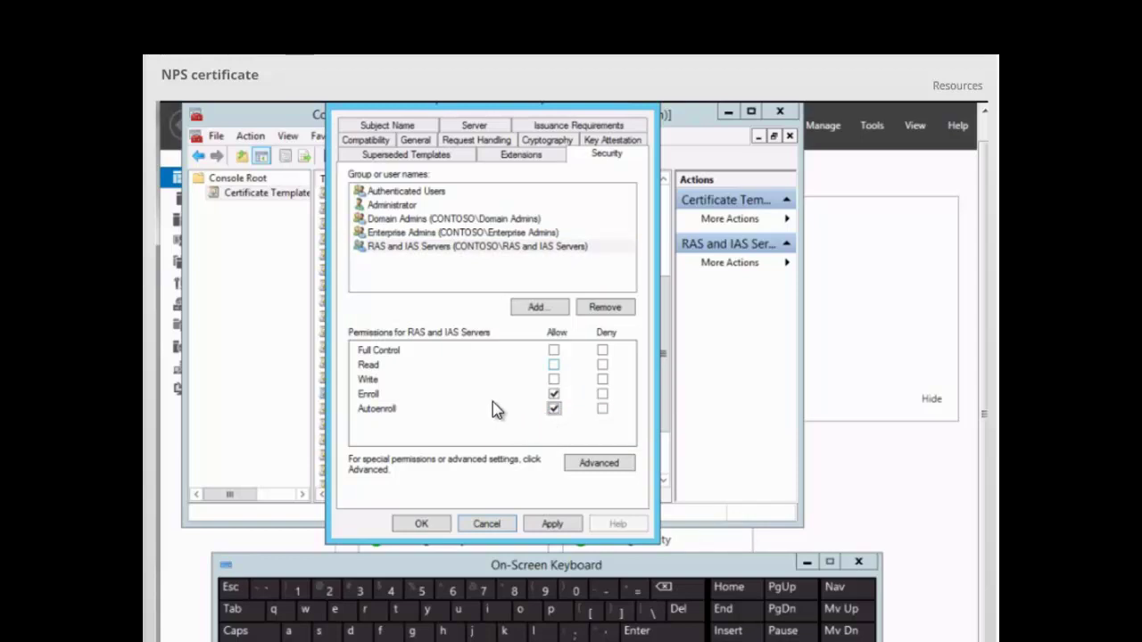
click(554, 365)
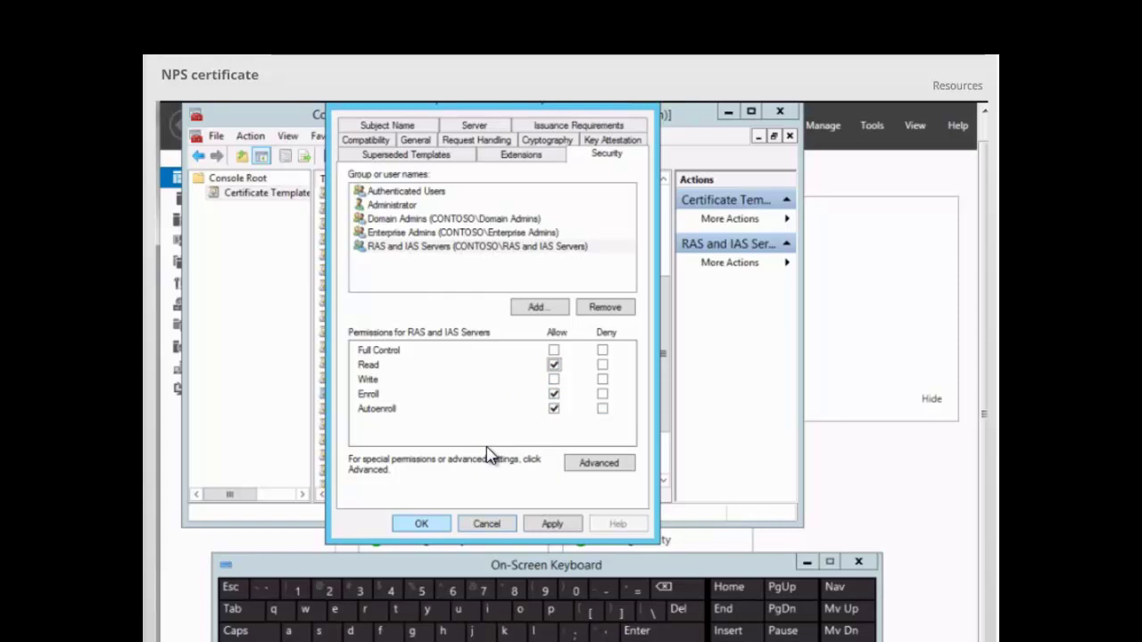
click(422, 525)
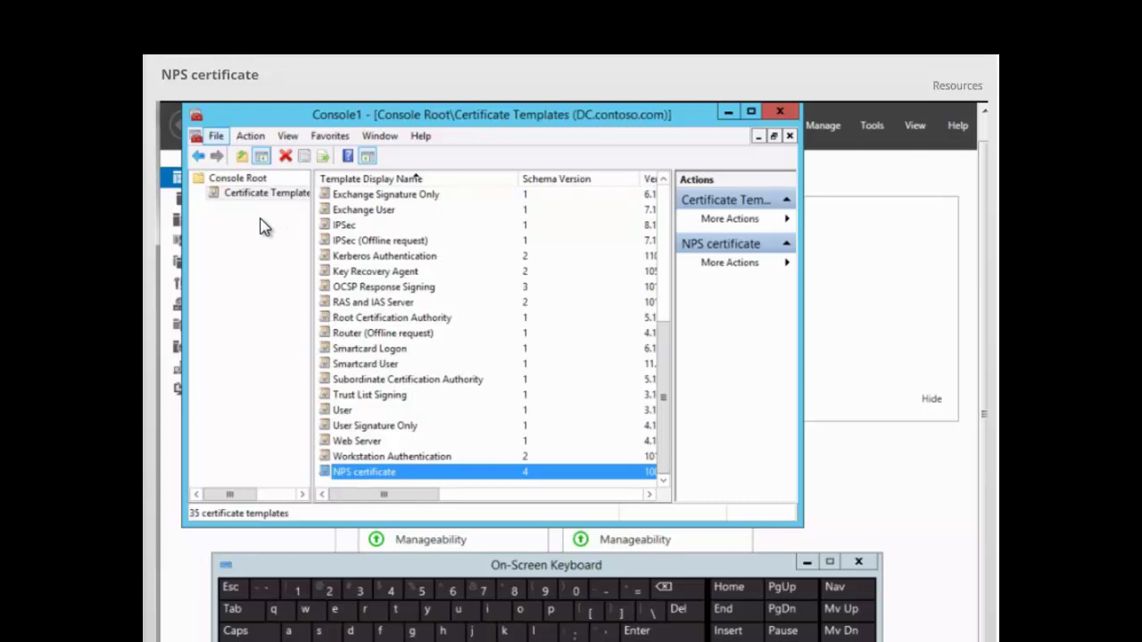
Step: Add the Certification Authority (Local) snap-in alongside Certificate Templates
click(216, 138)
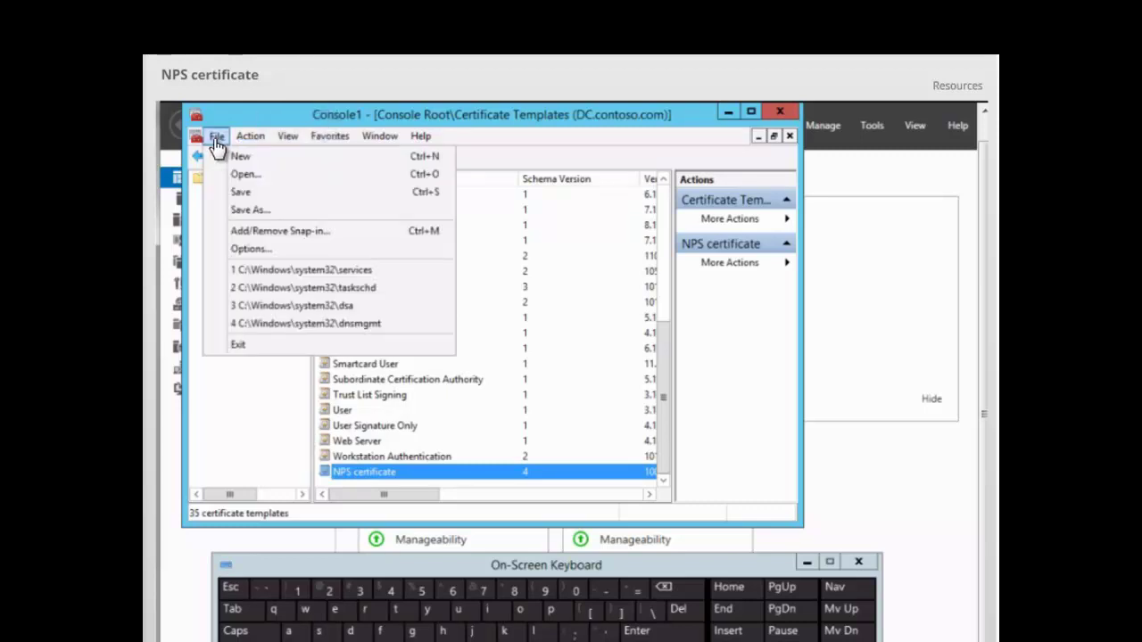
click(276, 233)
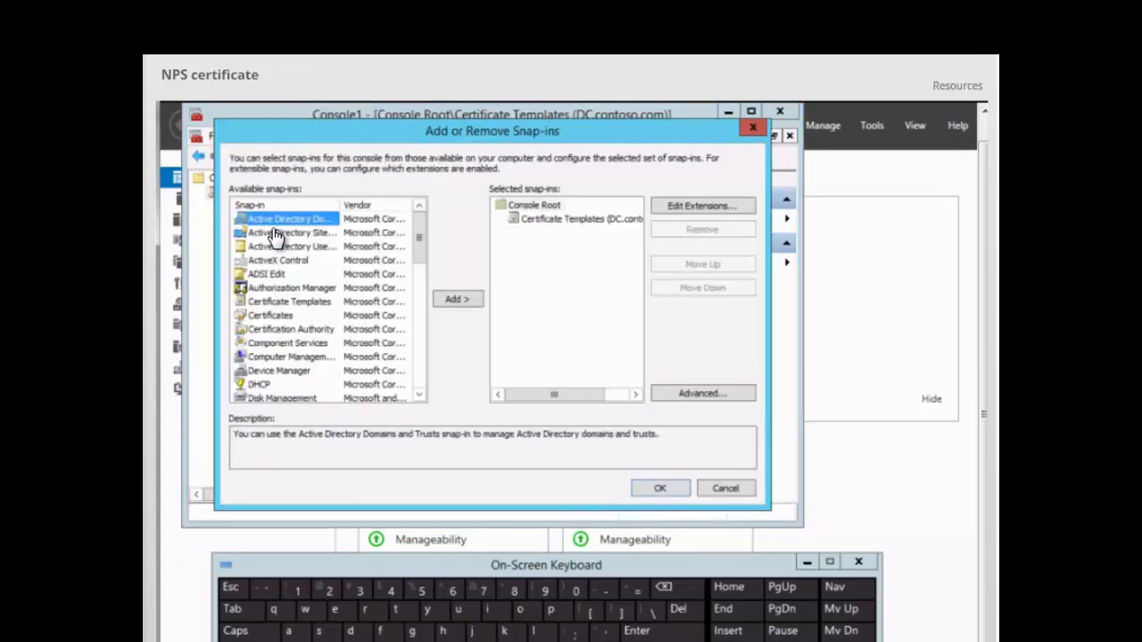
click(287, 337)
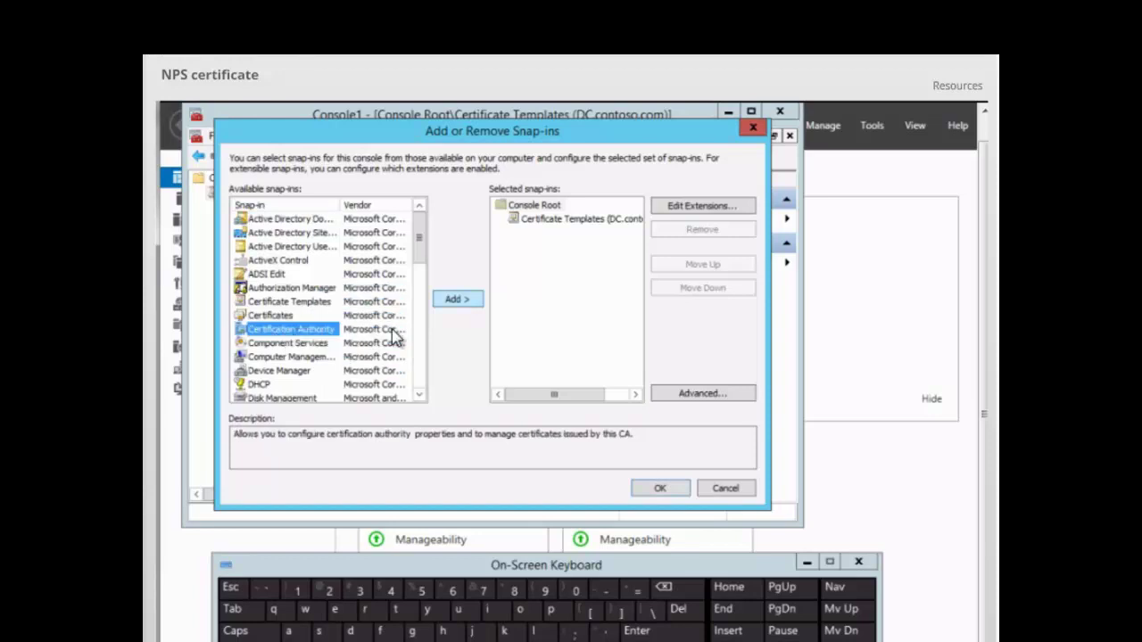
click(456, 304)
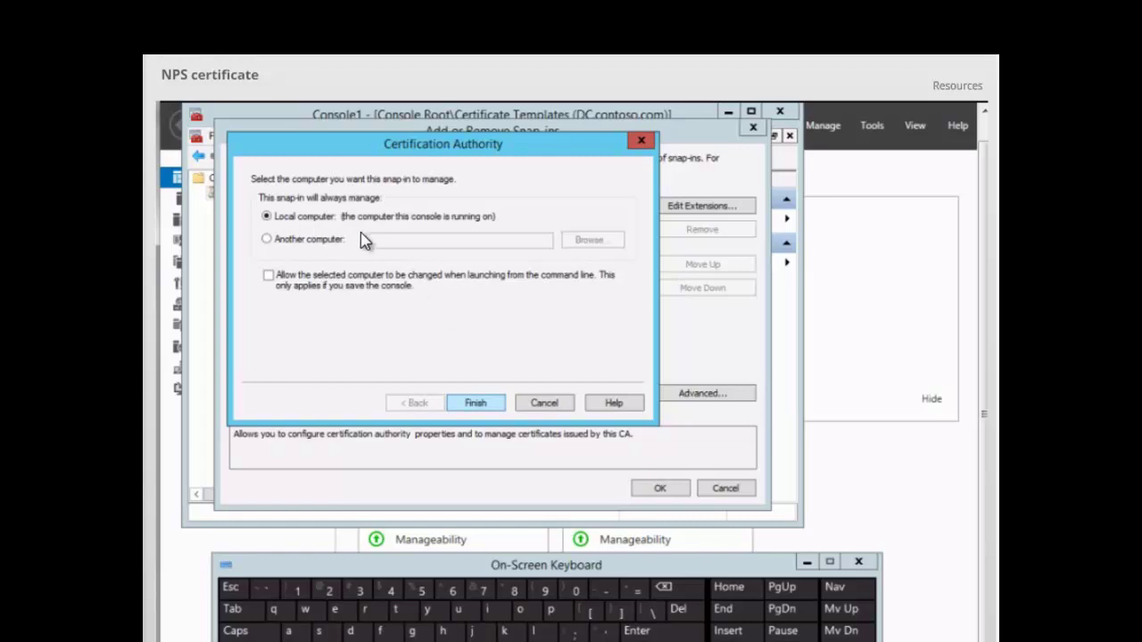
click(474, 406)
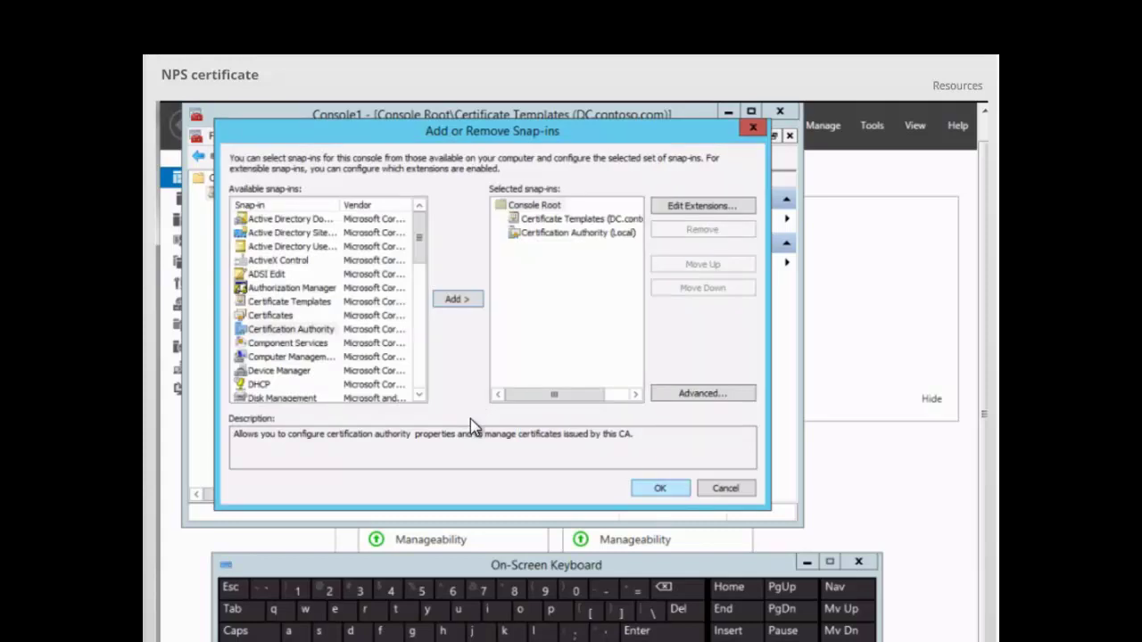
click(658, 487)
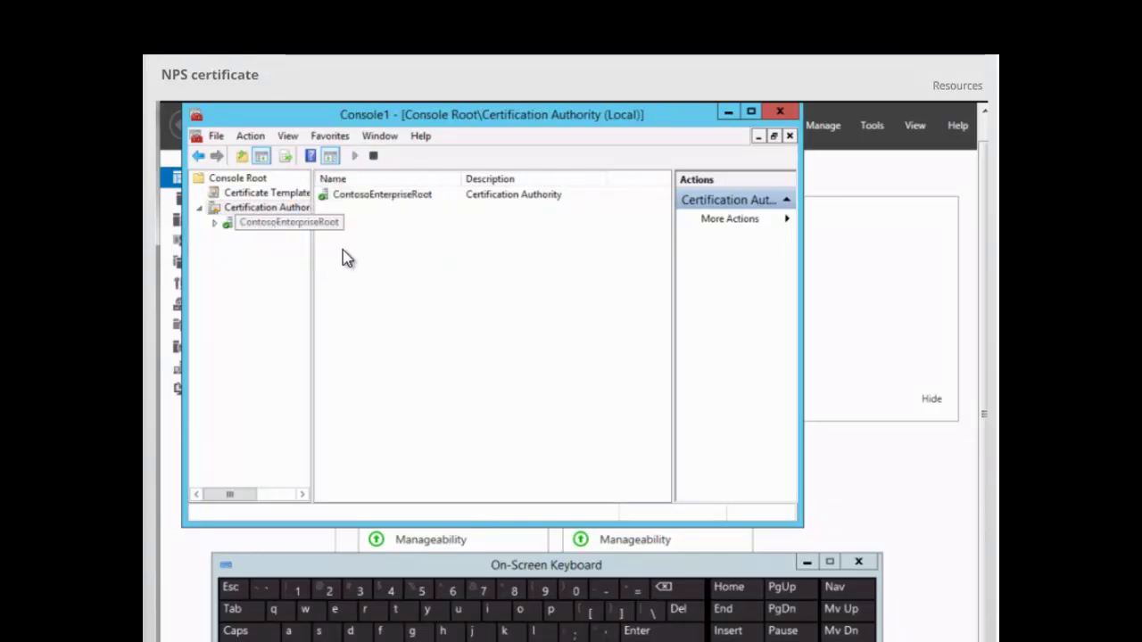
Step: Expand ContosoEnterpriseRoot, maximize the console, and bring up Certificate Templates' context menu
double_click(276, 223)
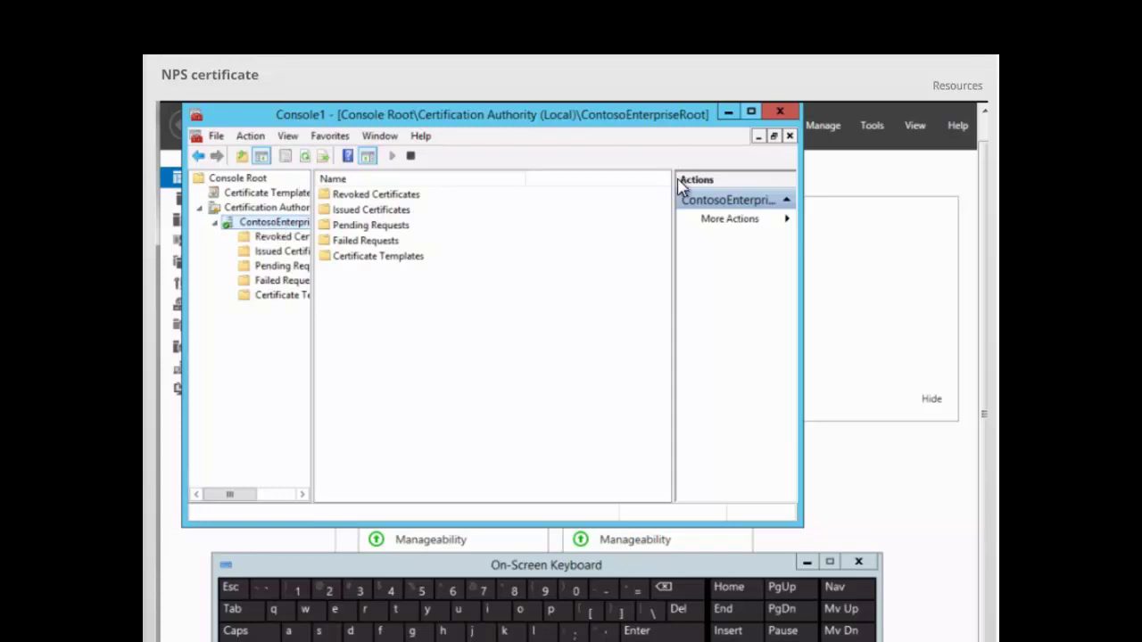
click(752, 115)
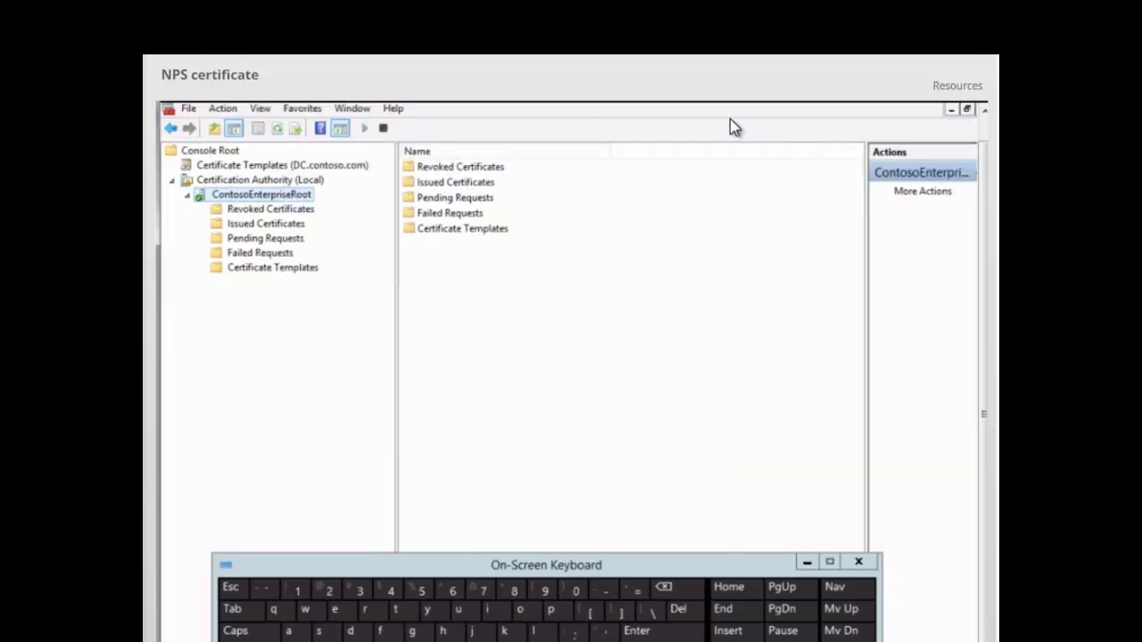
right_click(246, 278)
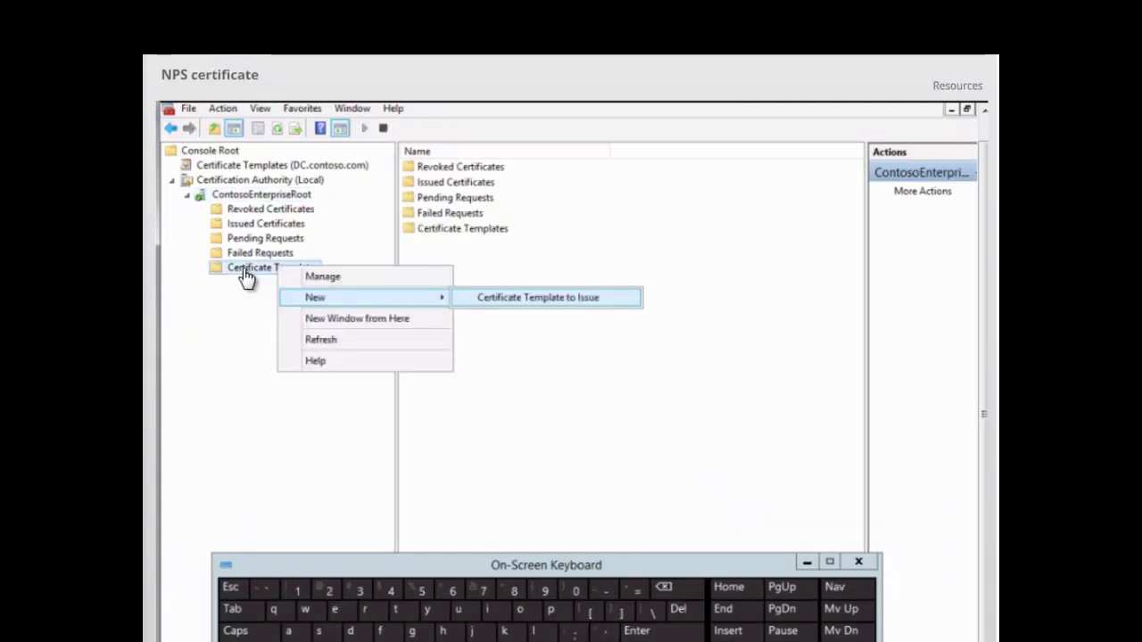
Step: Enable the NPS certificate template for issuing on ContosoEnterpriseRoot
click(530, 300)
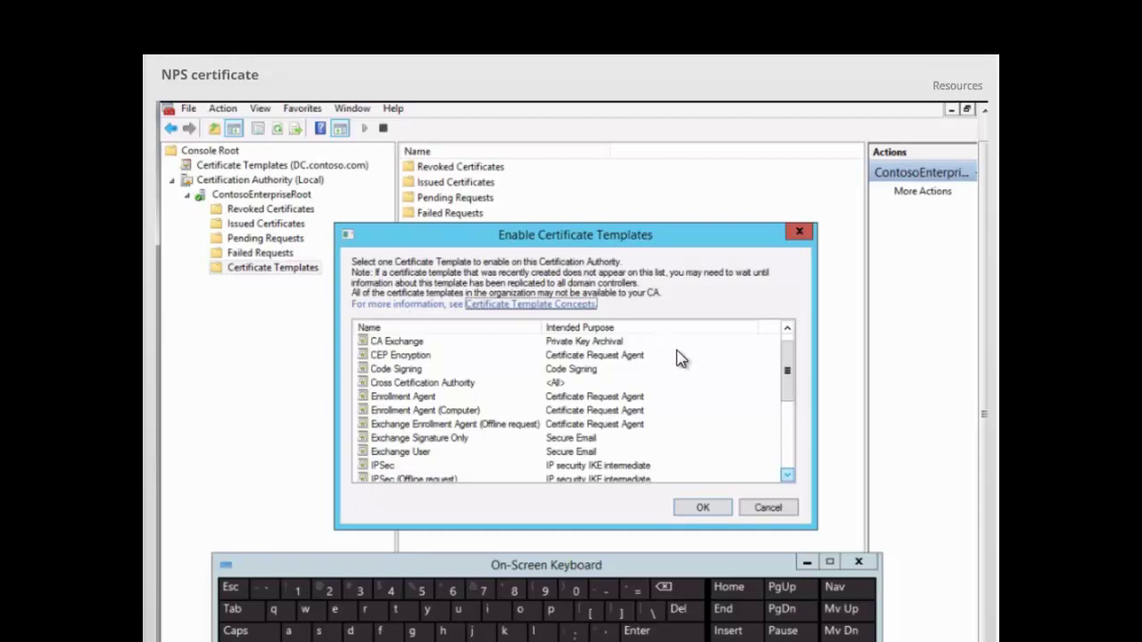
click(784, 476)
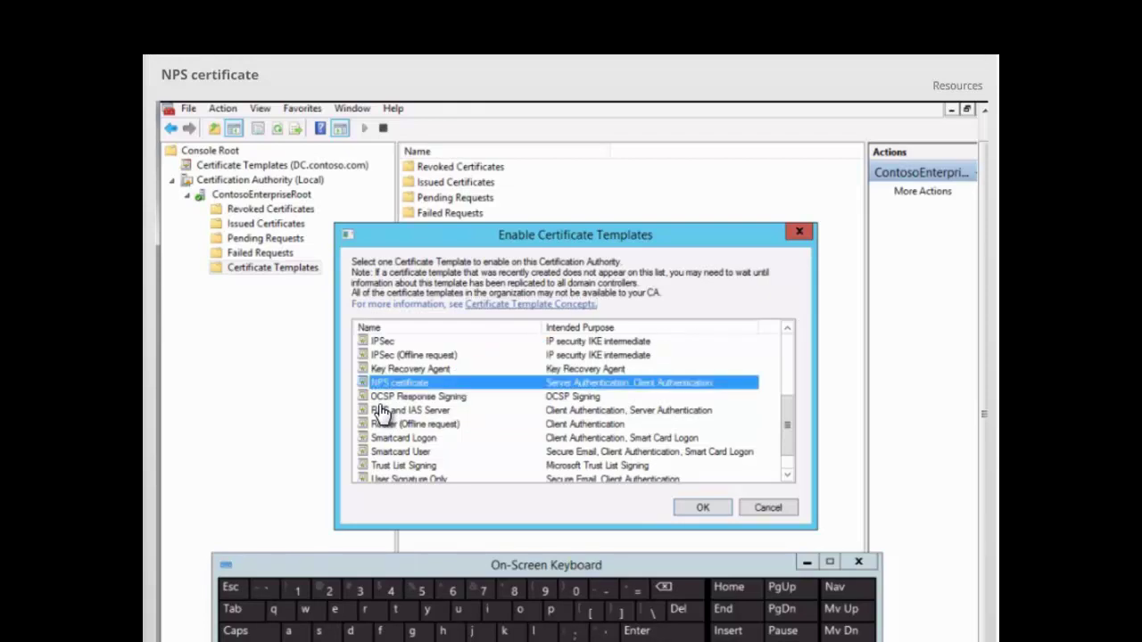
click(699, 509)
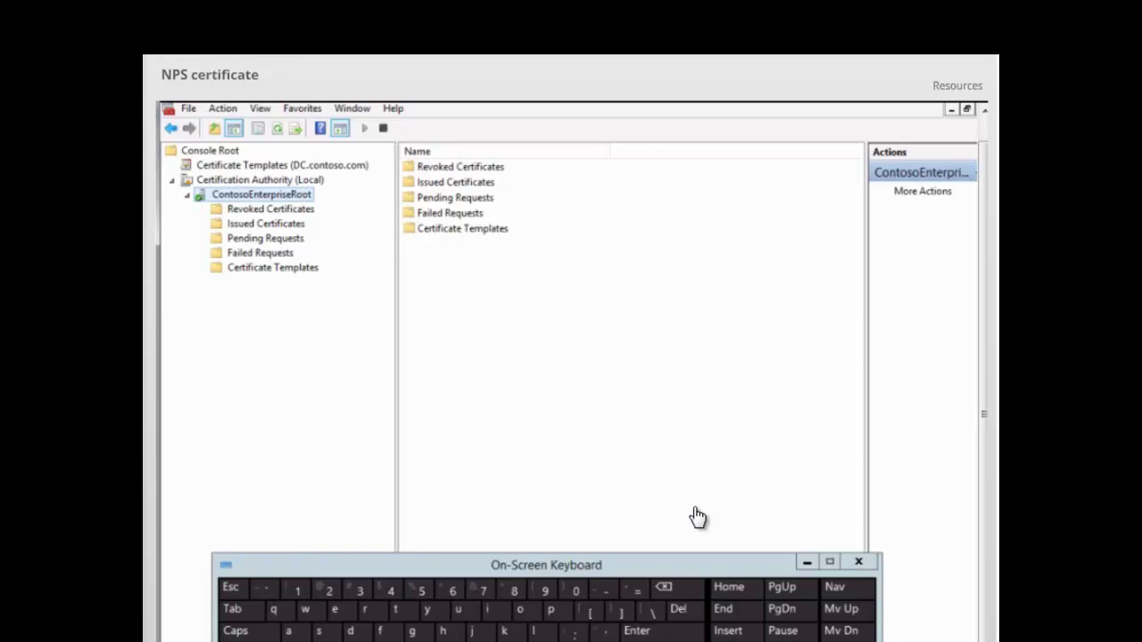
Step: Minimize the CA console and launch Group Policy Management from Server Manager Tools
key(F9)
click(952, 111)
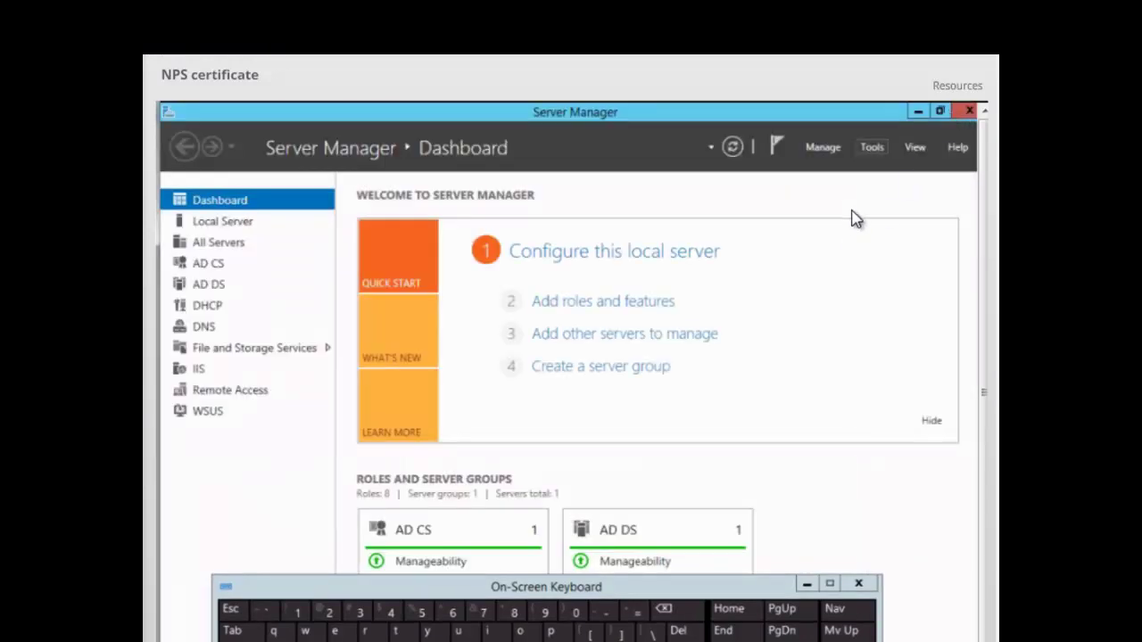
click(869, 152)
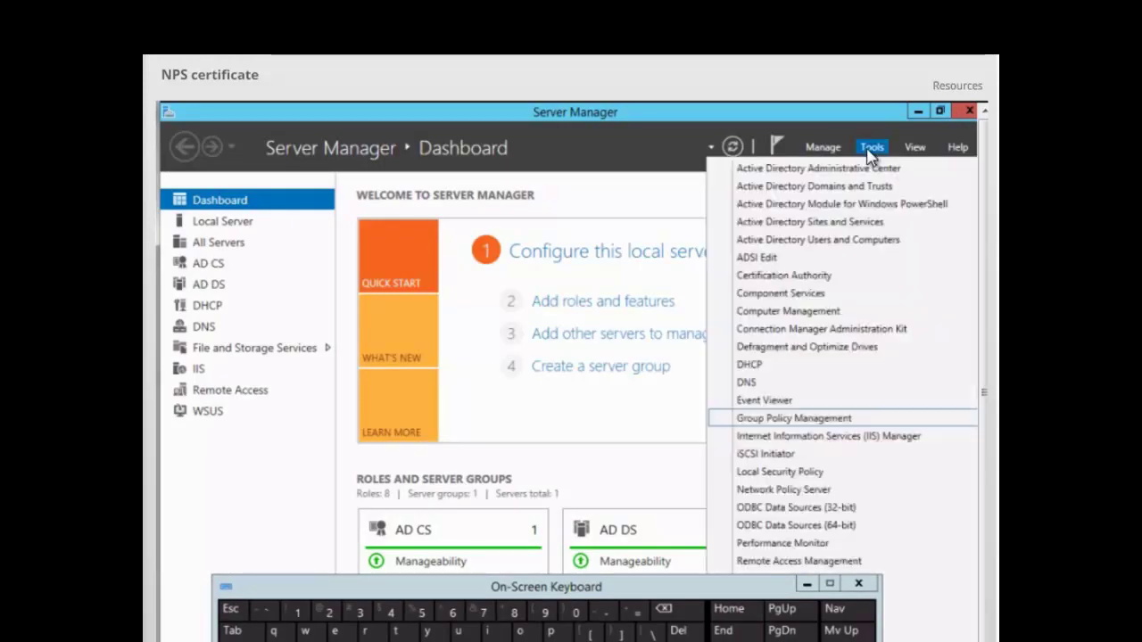
click(765, 419)
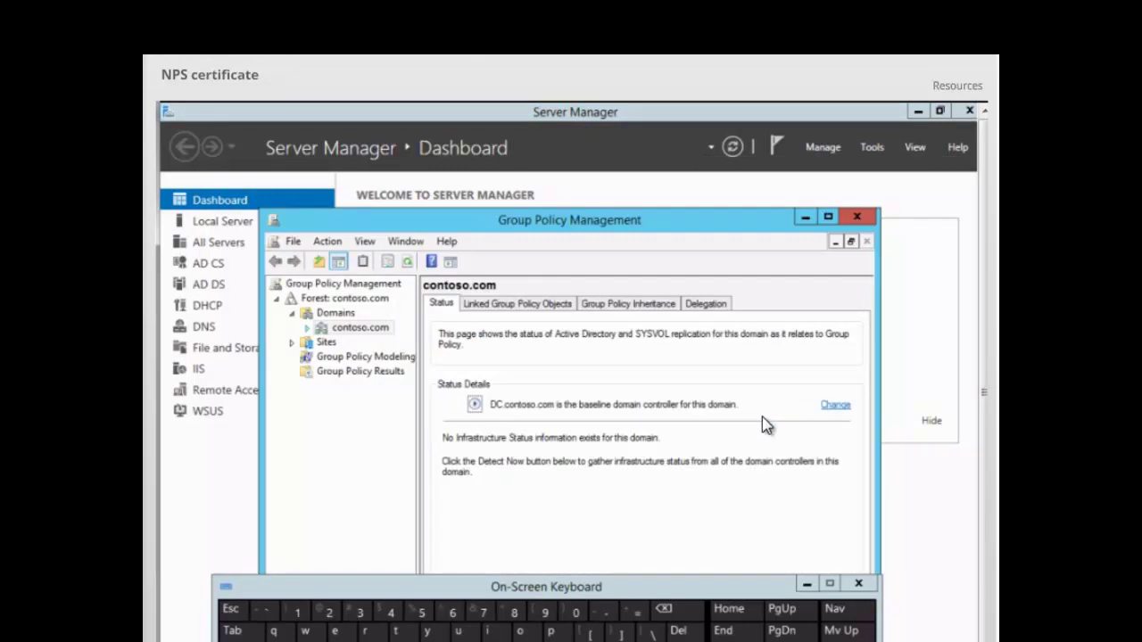
Step: Edit the Default Domain Policy under the contoso.com domain
click(308, 329)
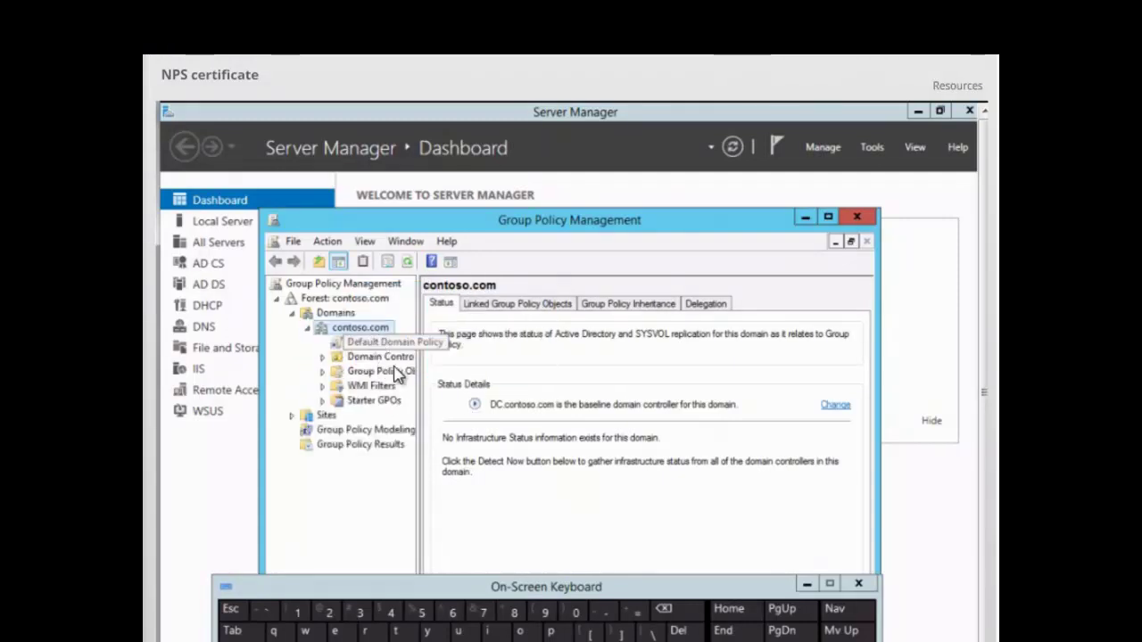
right_click(390, 346)
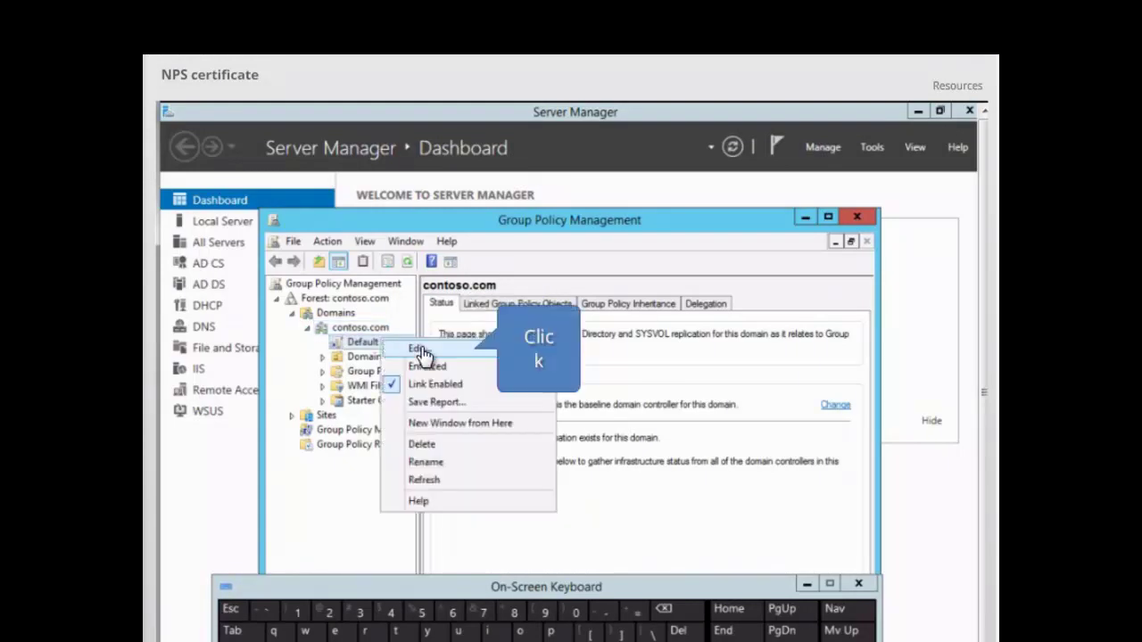
click(418, 349)
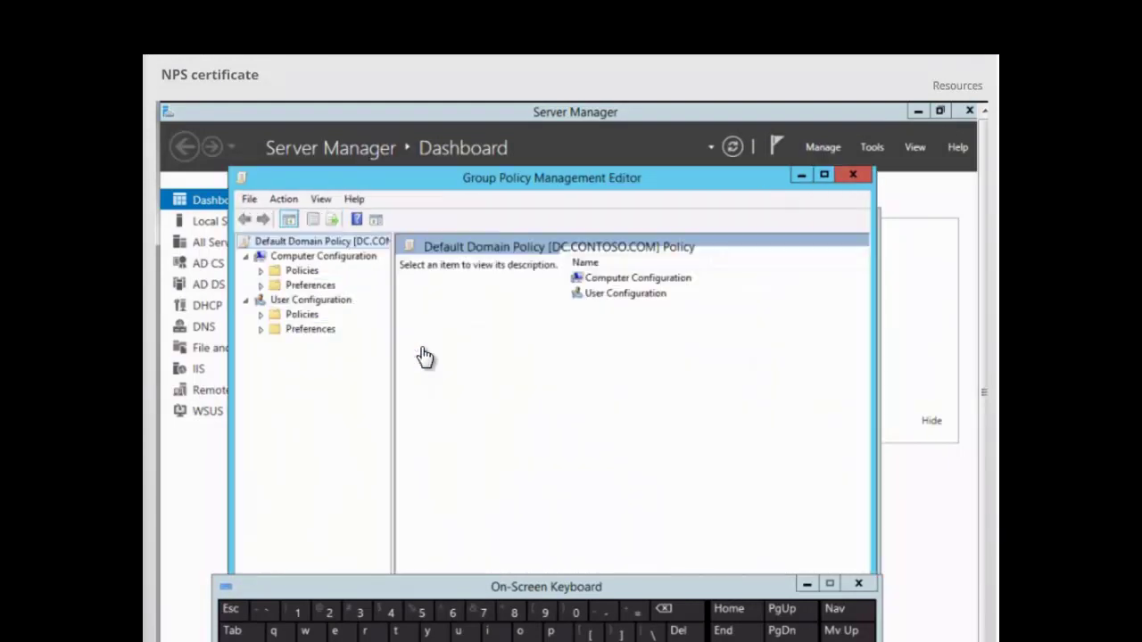
Step: Expand Computer Configuration to Security Settings > Public Key Policies and select Certificate Services Client - Auto-Enrollment
double_click(635, 282)
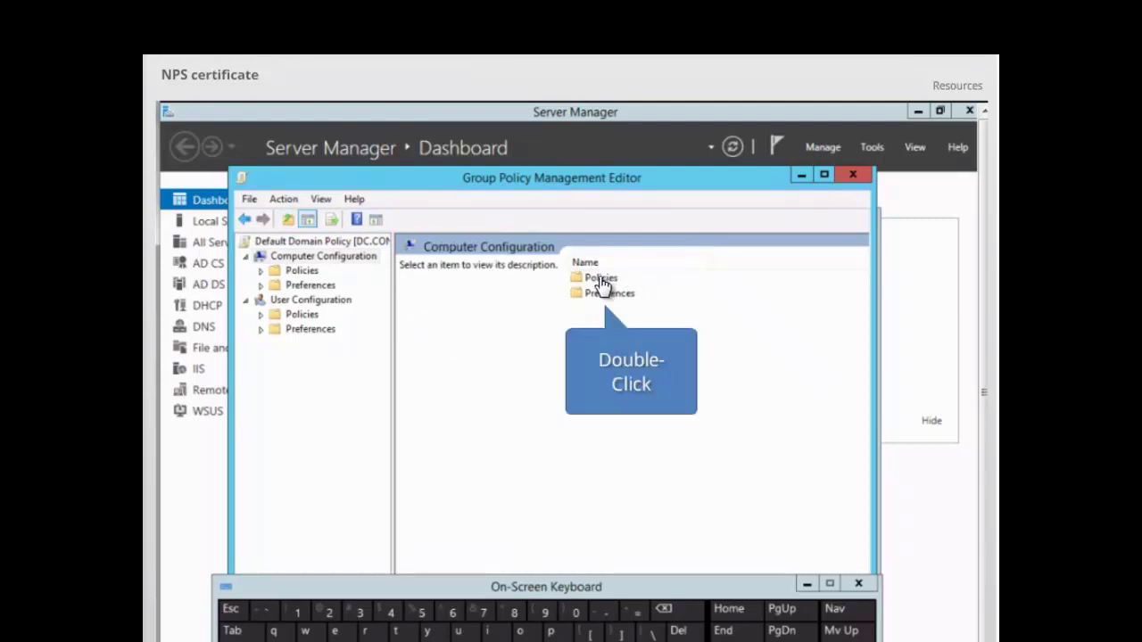
double_click(603, 280)
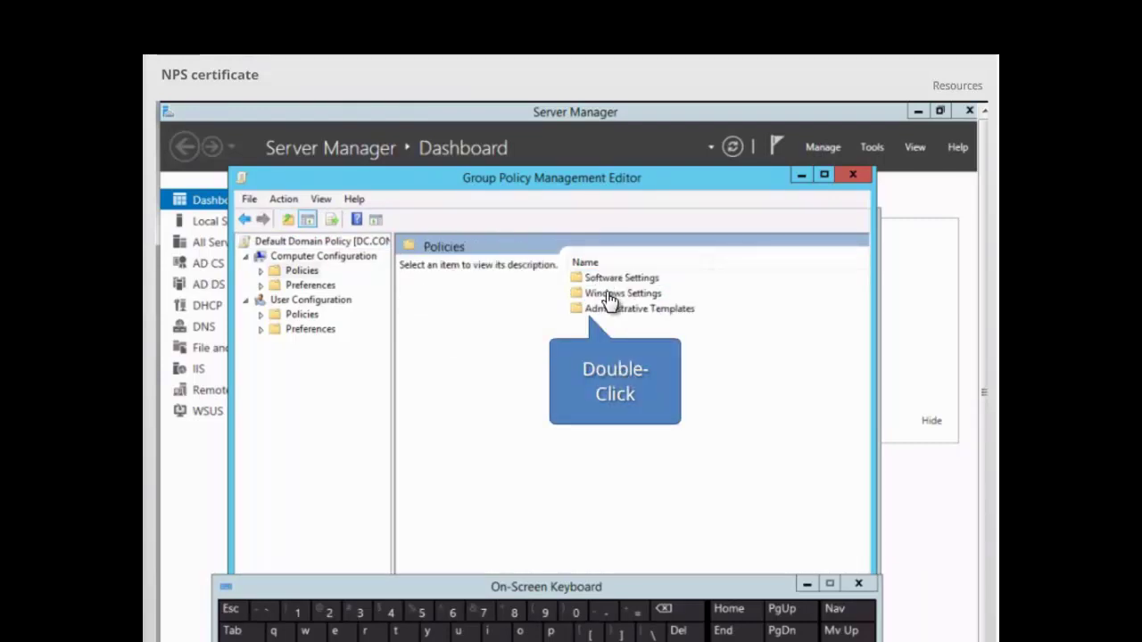
double_click(606, 298)
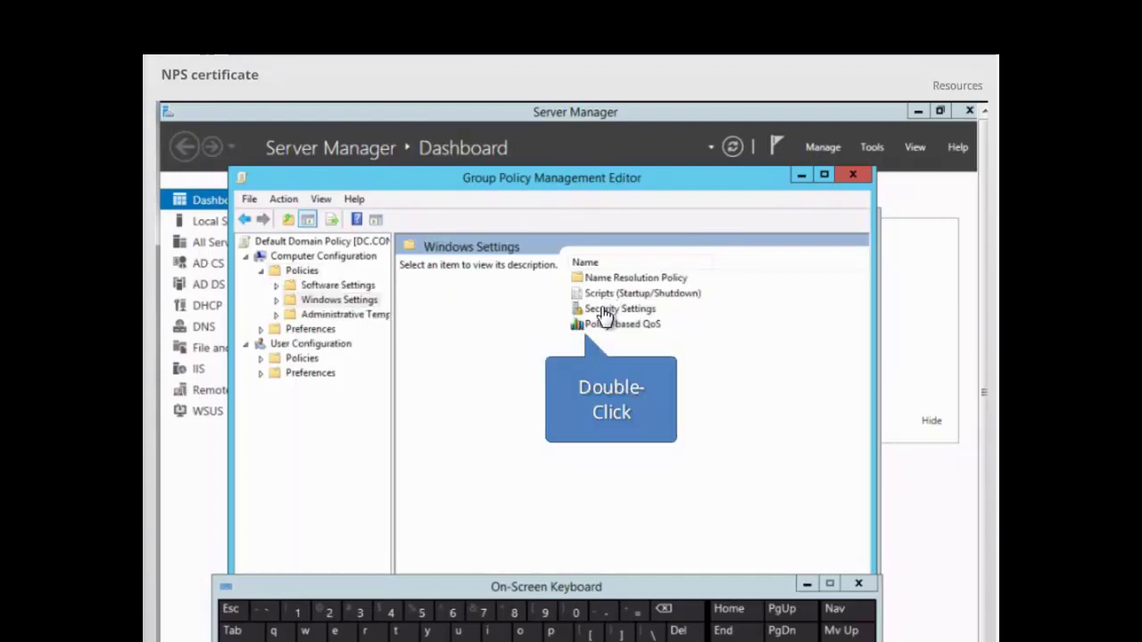
double_click(605, 310)
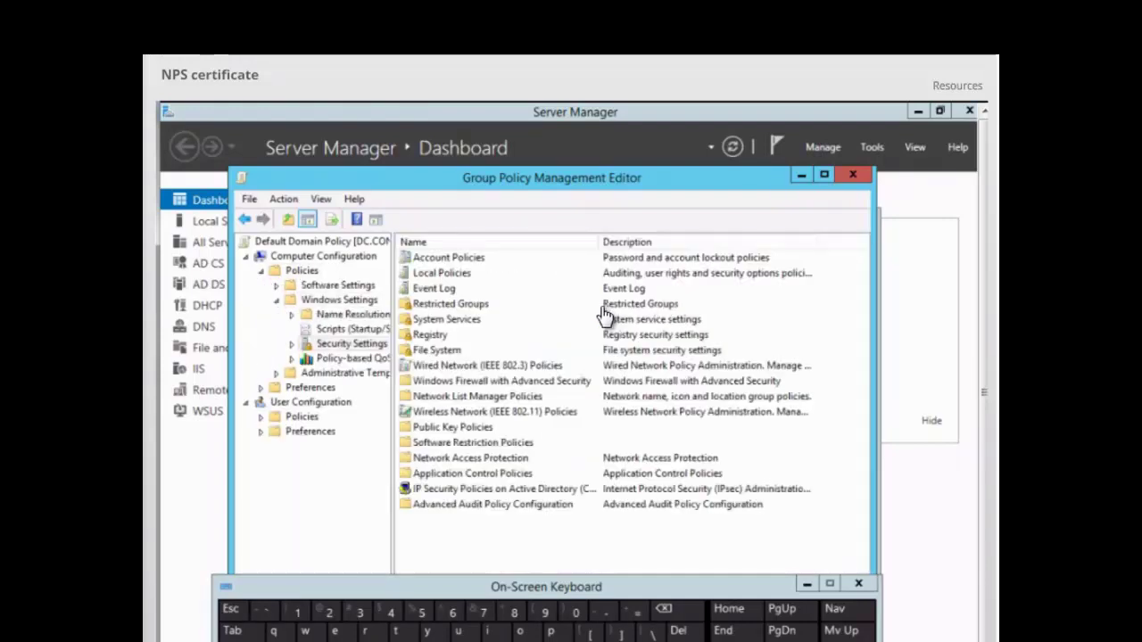
click(449, 432)
double_click(448, 431)
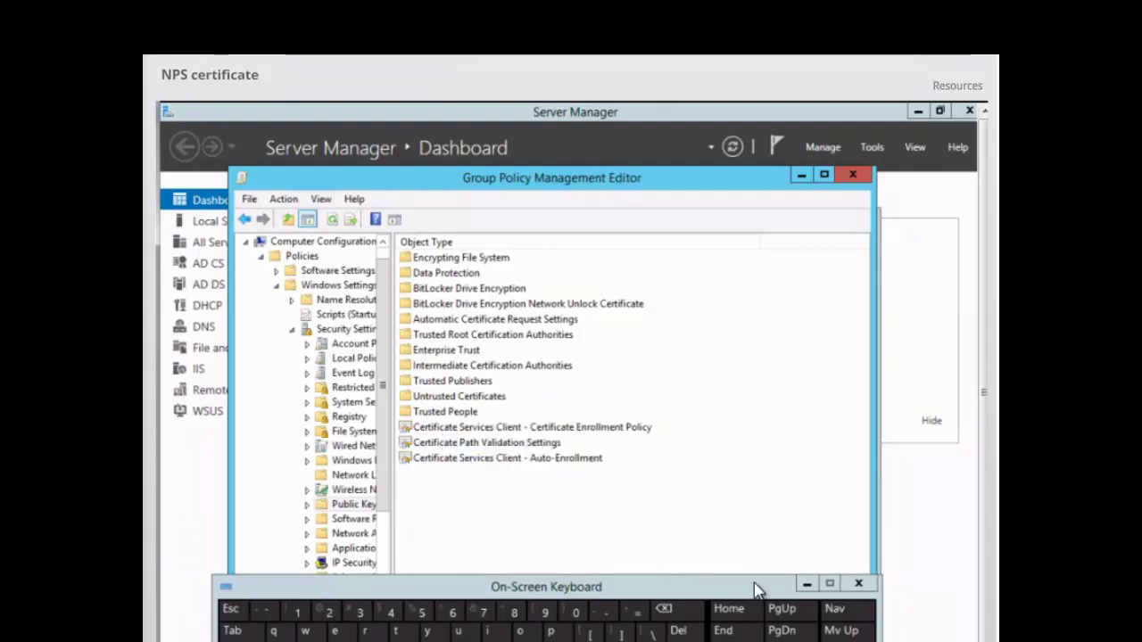
click(439, 460)
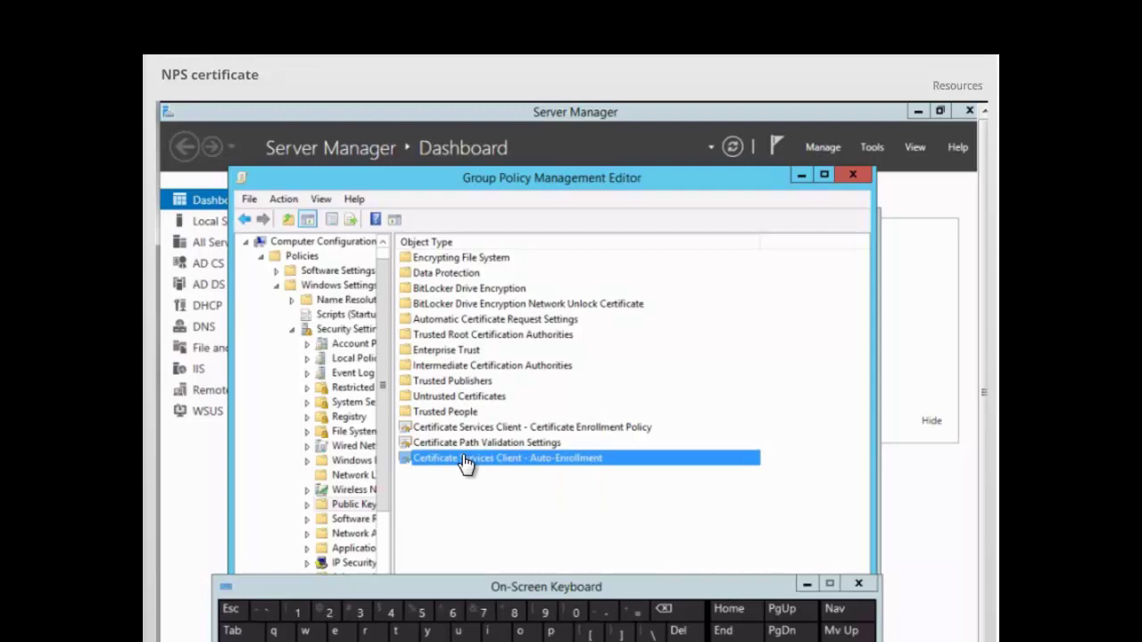
Step: Open the Certificate Services Client - Auto-Enrollment policy properties
double_click(464, 459)
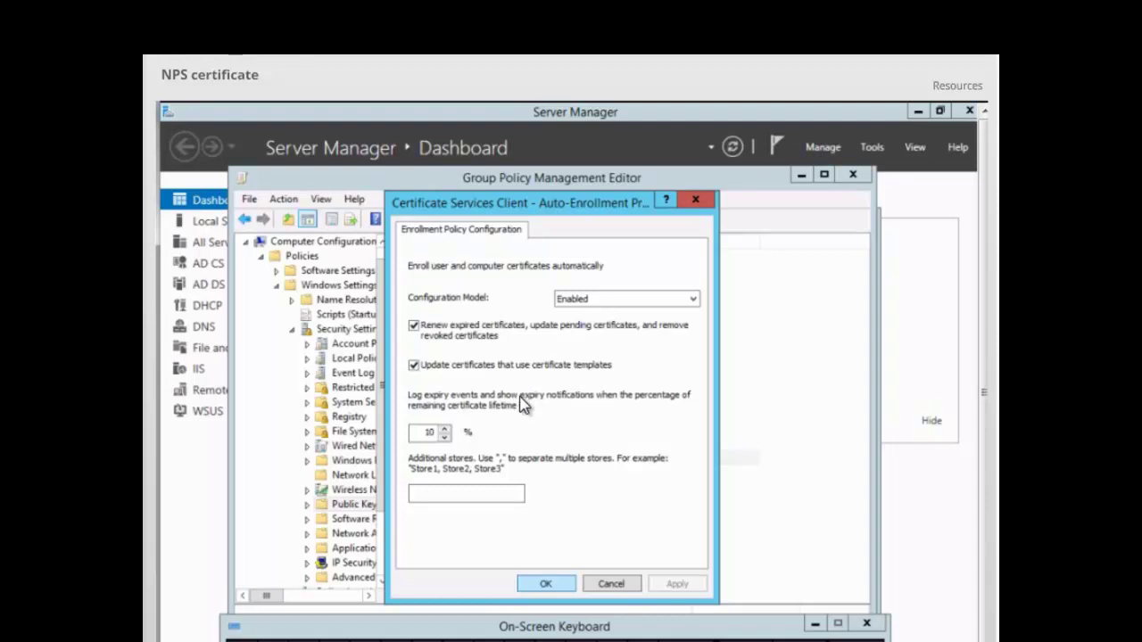
Step: Confirm the Auto-Enrollment Properties with OK to apply them to the Default Domain Policy
click(551, 585)
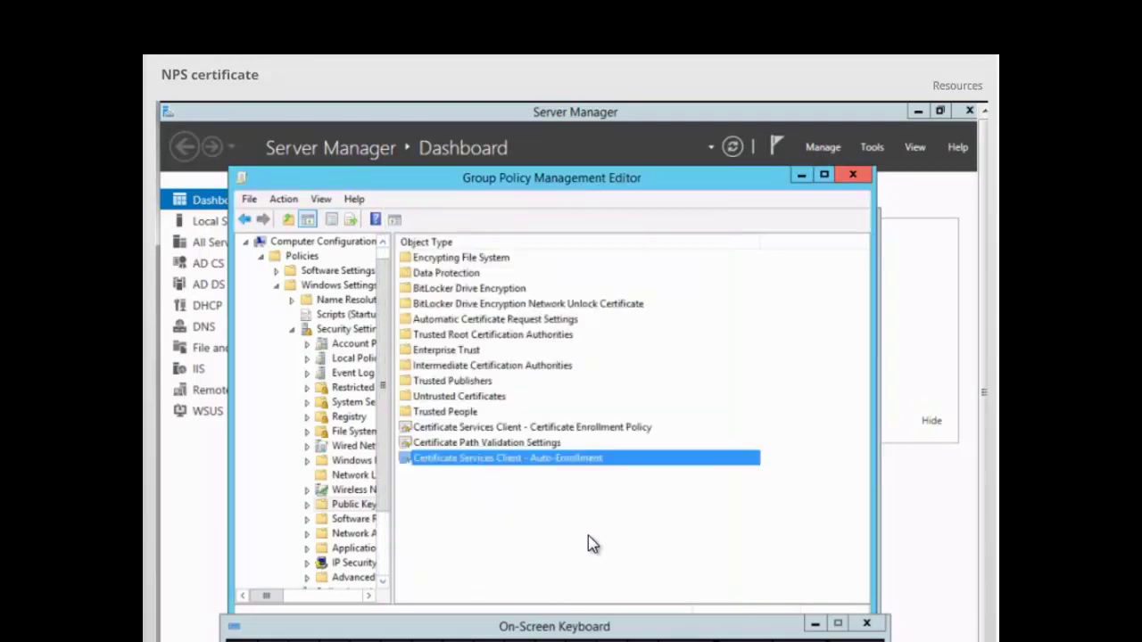